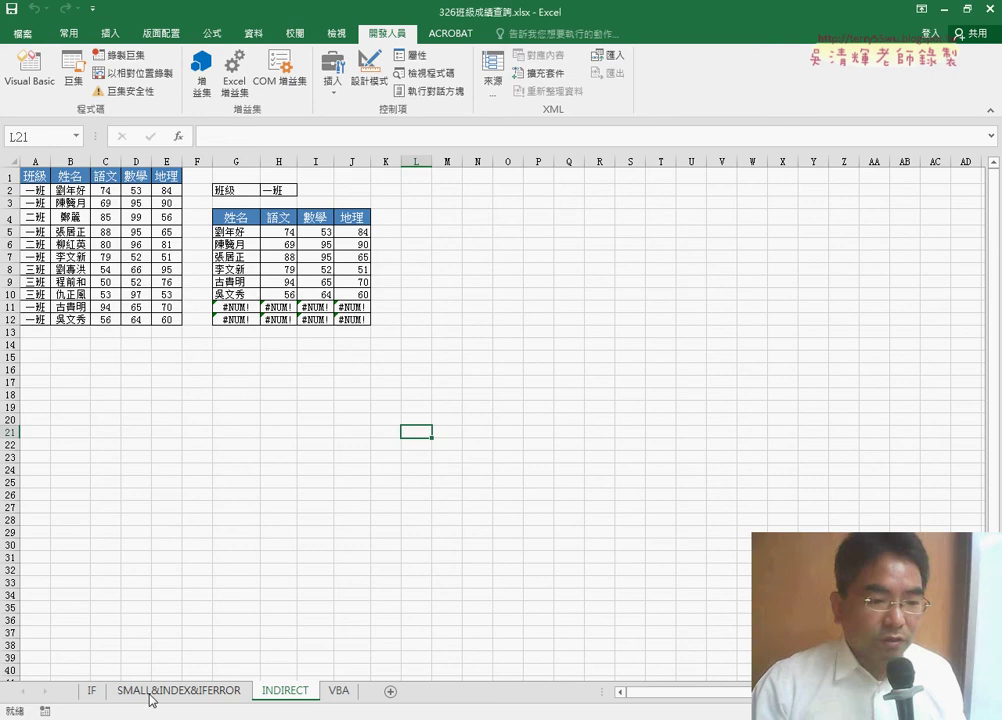
- On the SMALL&INDEX&IFERROR sheet, try classes 一班 and 二班 in H2's dropdown
left_click(180, 691)
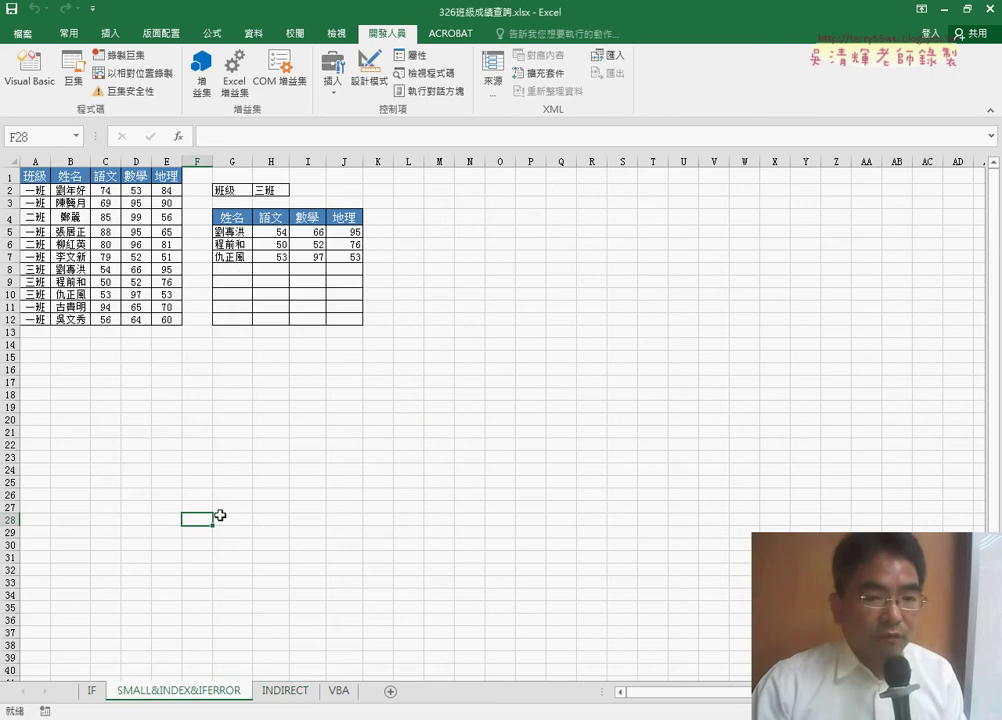
left_click(273, 197)
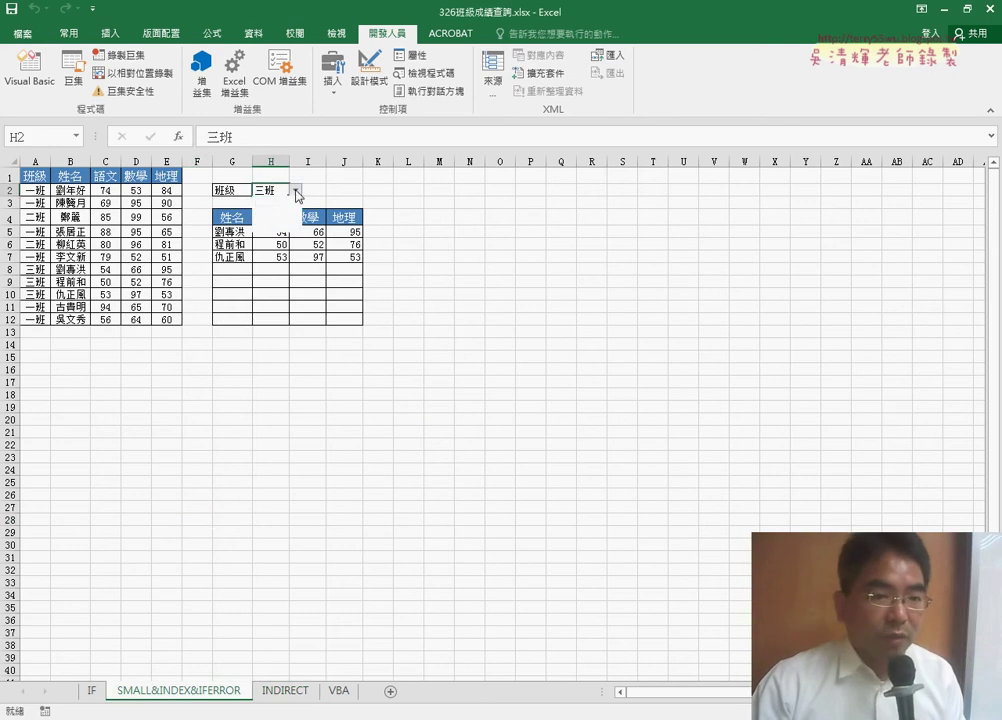
left_click(296, 190)
left_click(287, 207)
left_click(296, 190)
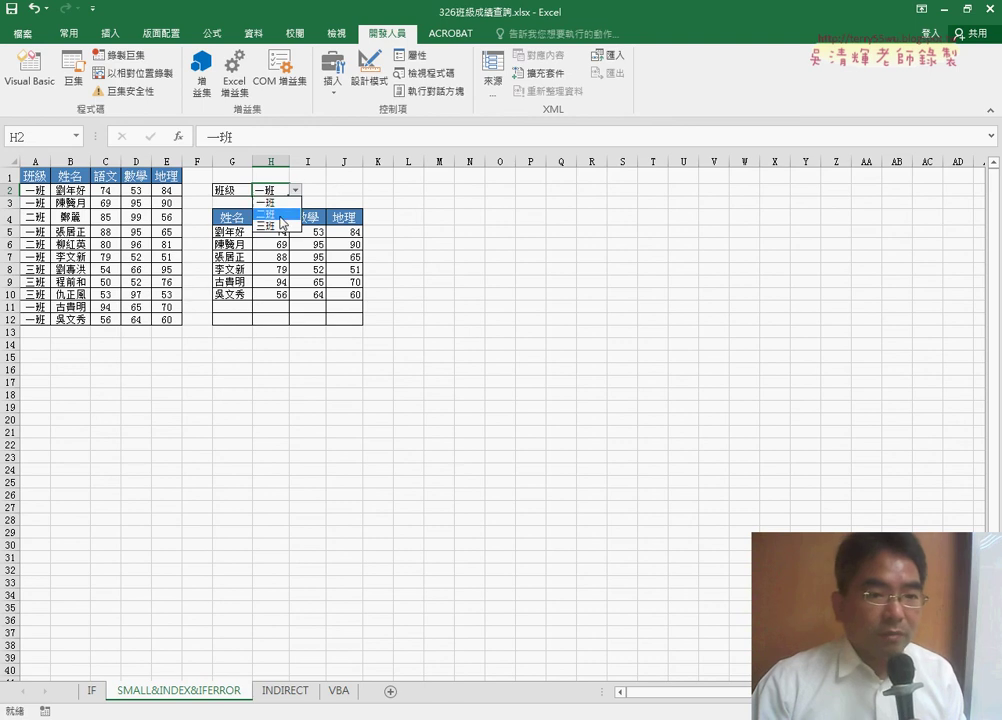
left_click(280, 219)
- Set H2 to 三班 to list its three students, then select columns A–E
left_click(293, 192)
left_click(266, 188)
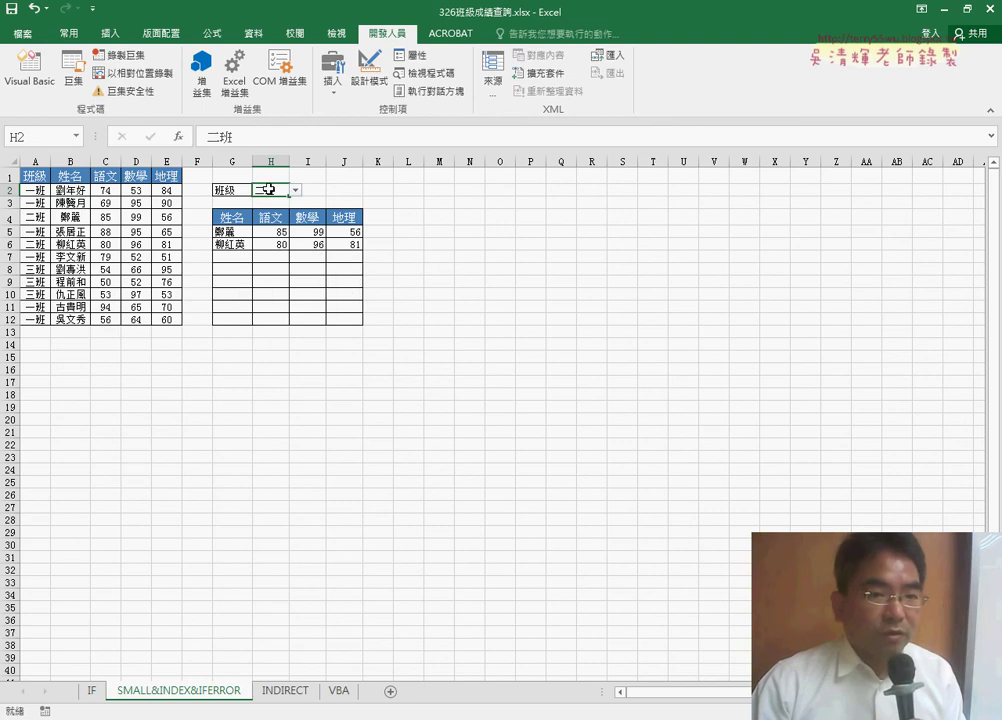
left_click(296, 190)
left_click(280, 231)
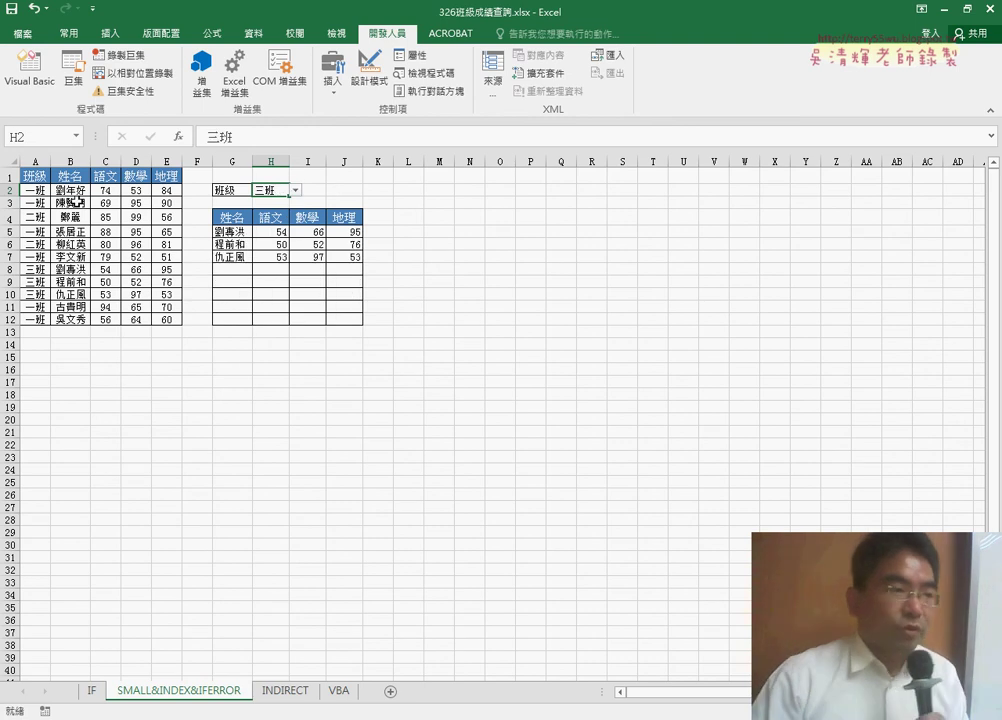
left_click(47, 163)
left_click_drag(47, 163, 164, 176)
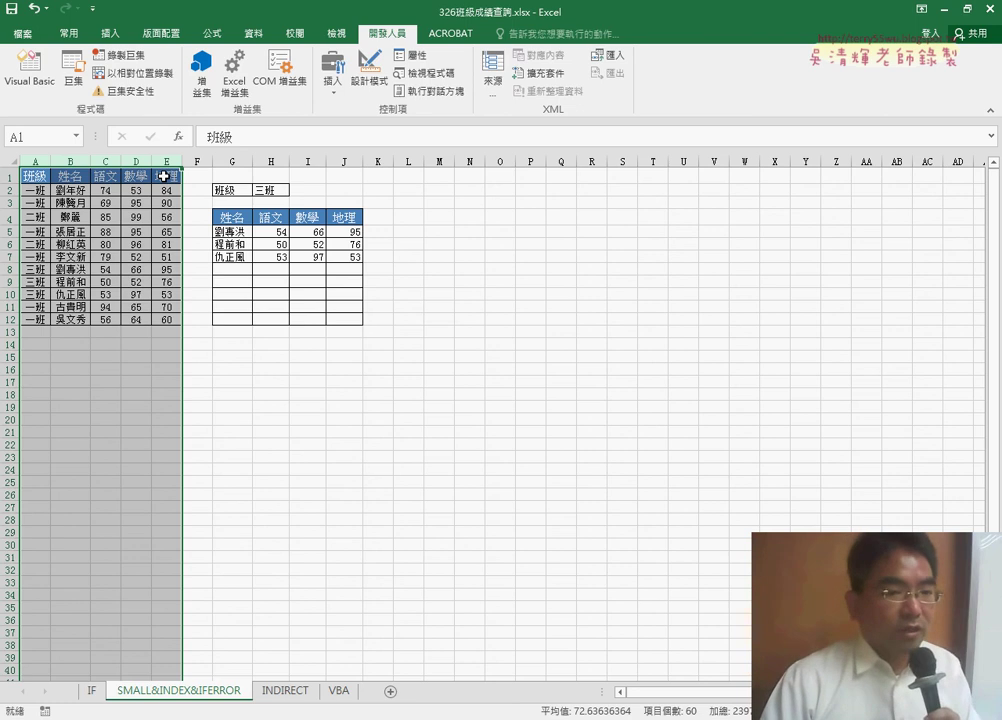
- Make a copy of the IF sheet by Ctrl-dragging its tab
left_click(287, 696)
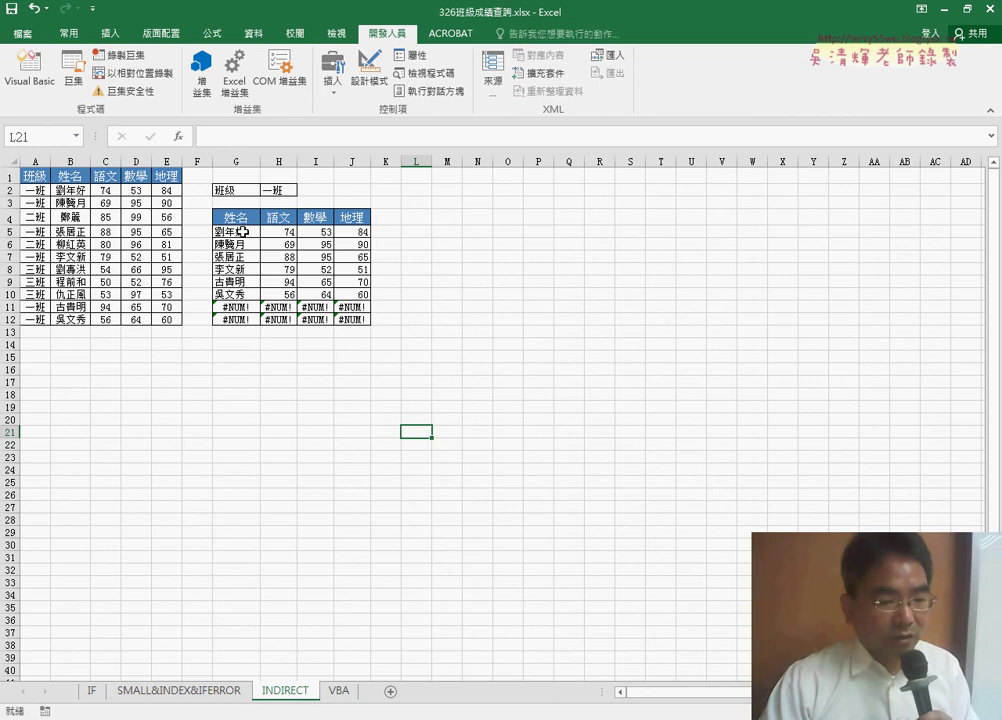
left_click(92, 691)
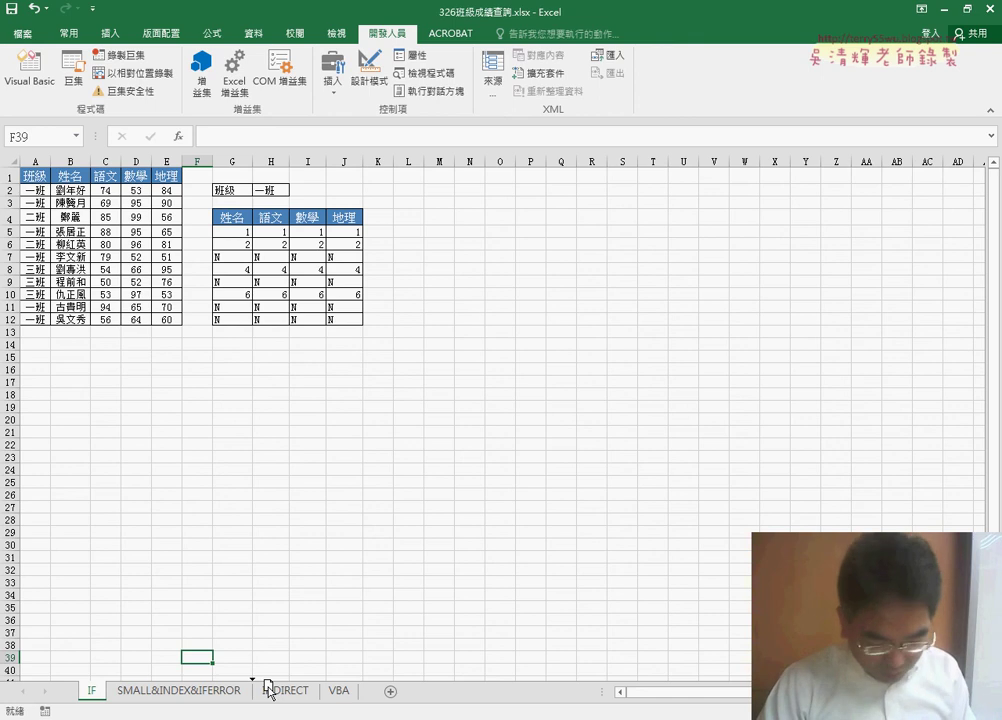
left_click_drag(226, 684, 308, 697)
left_click(312, 694)
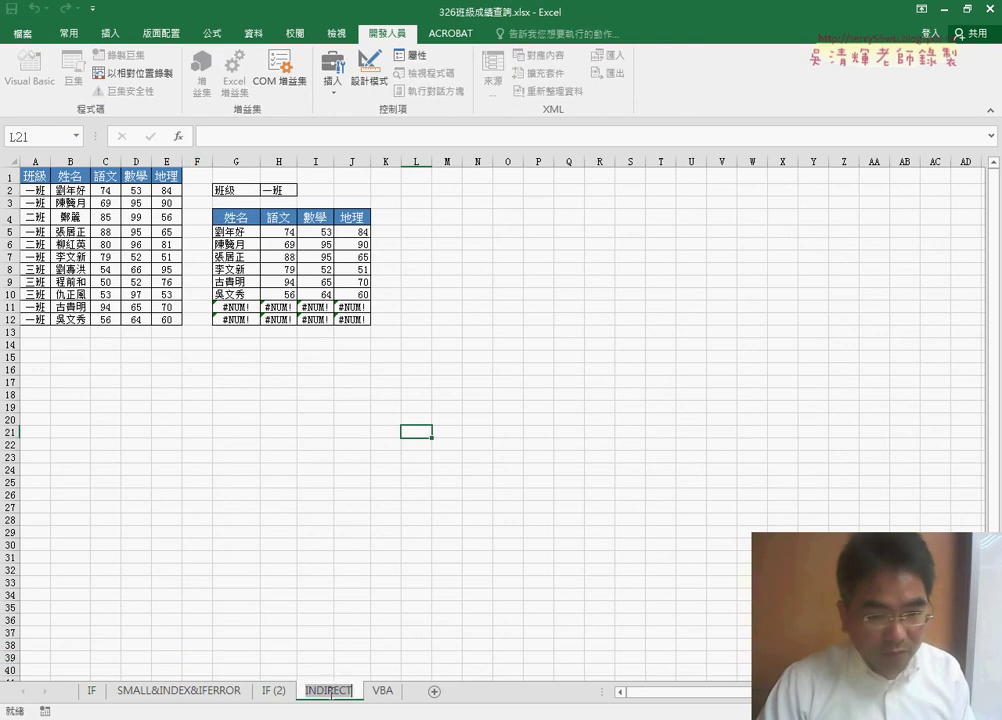
- Delete the old INDIRECT sheet and confirm the deletion
left_click(273, 691)
right_click(326, 691)
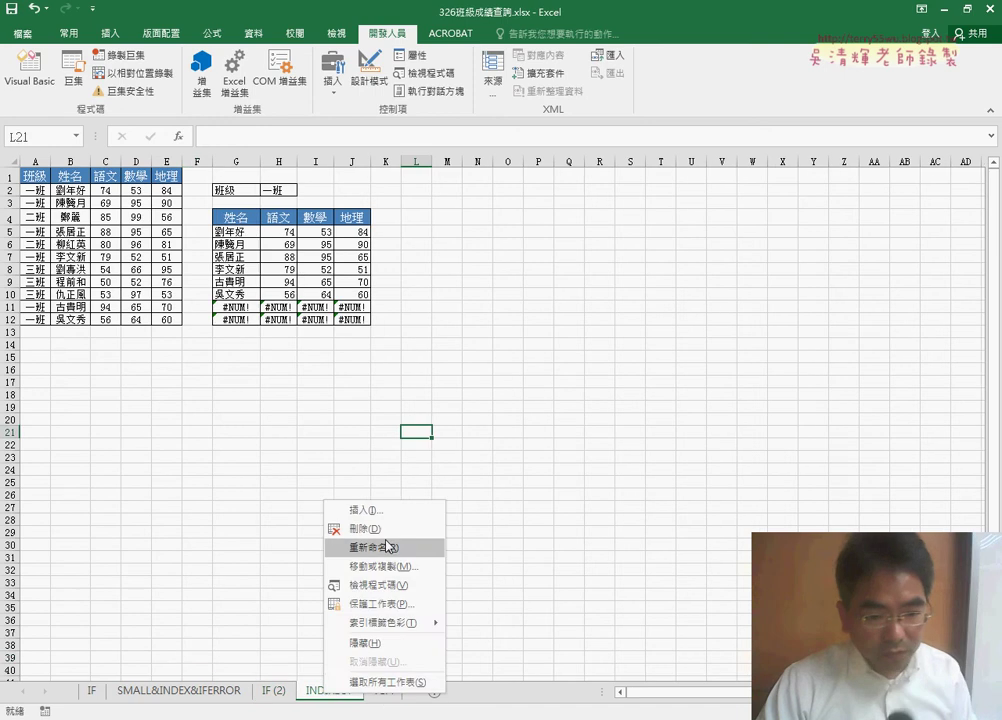
left_click(368, 528)
key("Return")
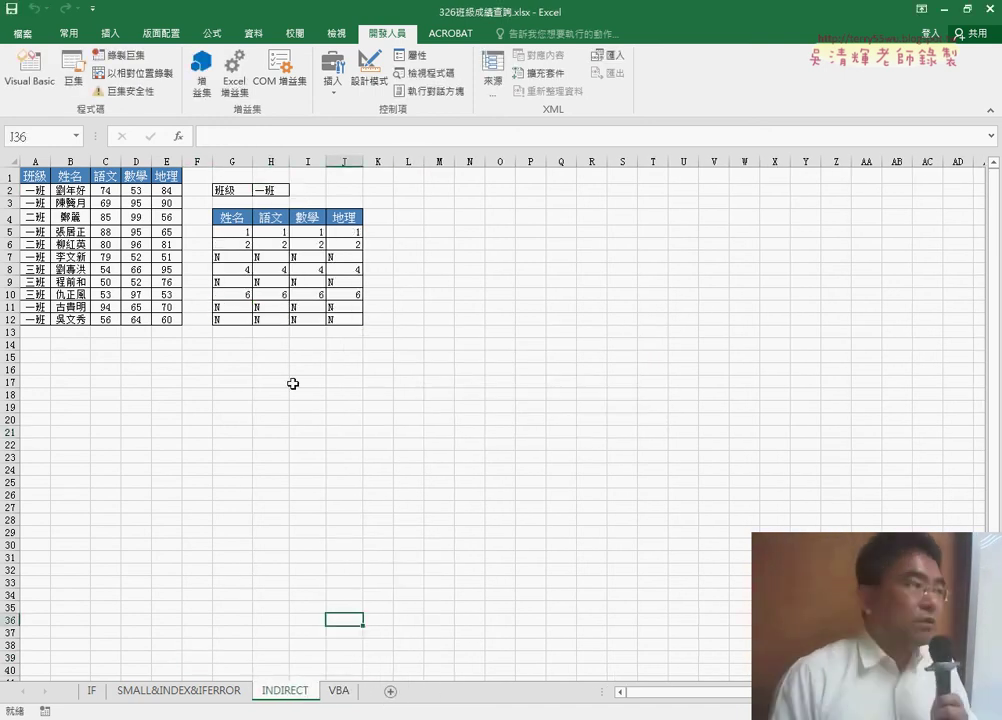
- Cut G5's IF formula from the formula bar, leaving only '='
left_click(238, 233)
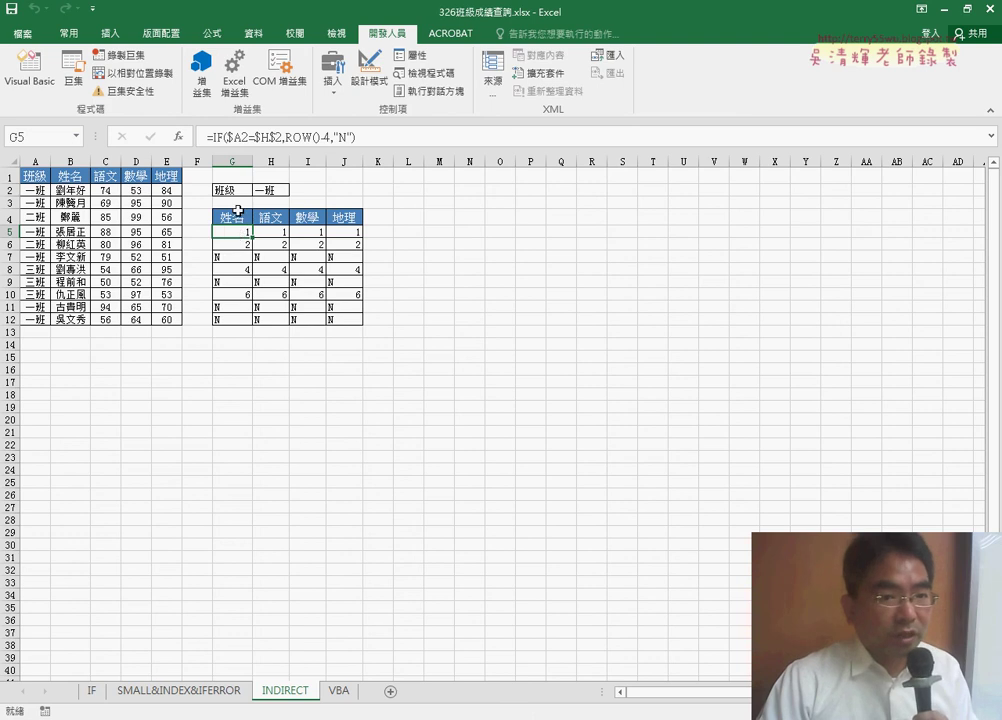
left_click(408, 136)
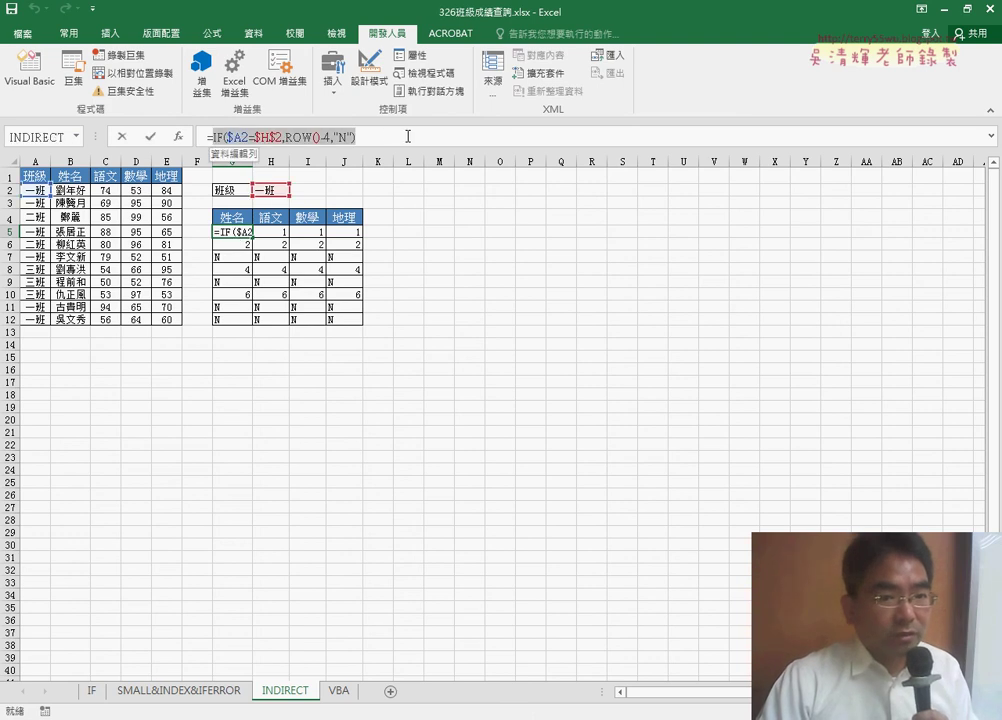
right_click(328, 140)
left_click(358, 168)
key("Delete")
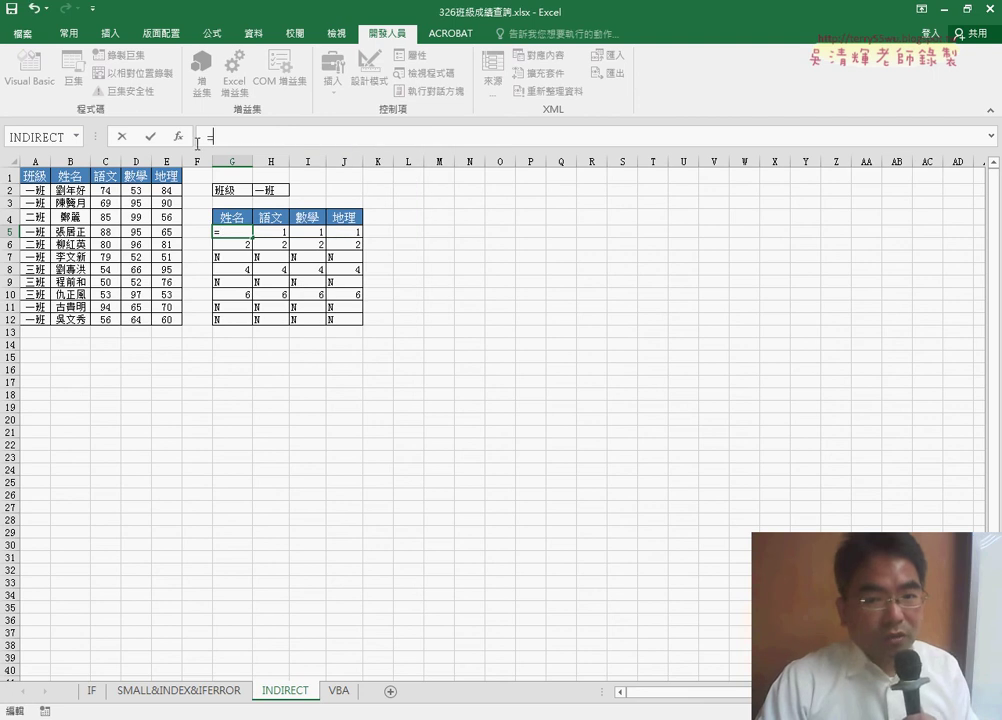
- Insert the SMALL function from the Statistical category into G5
left_click(178, 136)
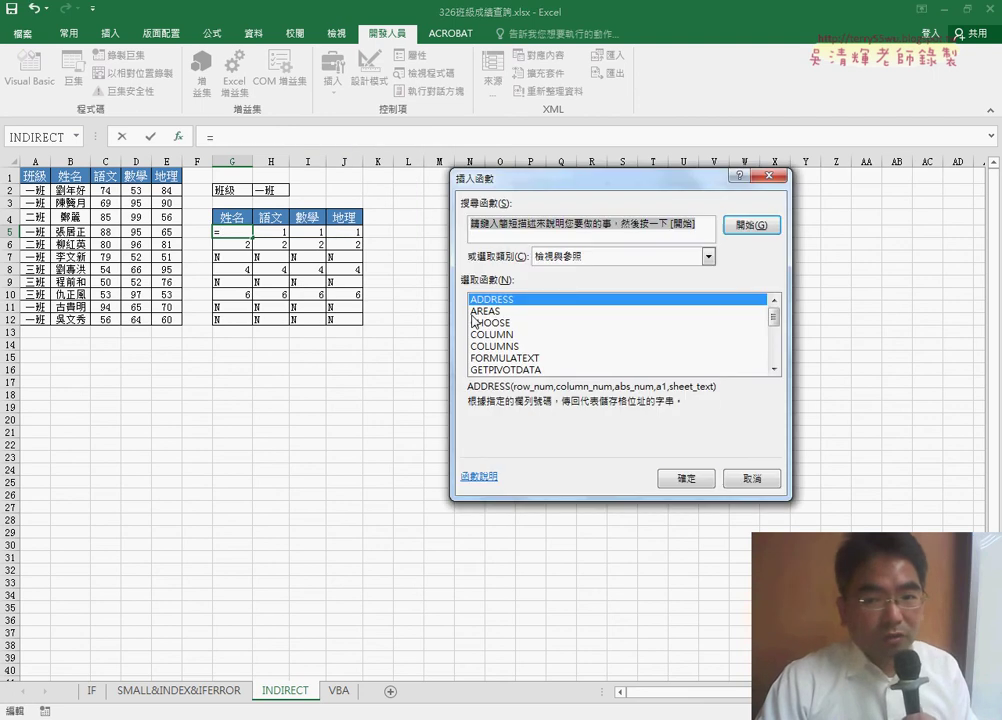
left_click(580, 256)
left_click(559, 330)
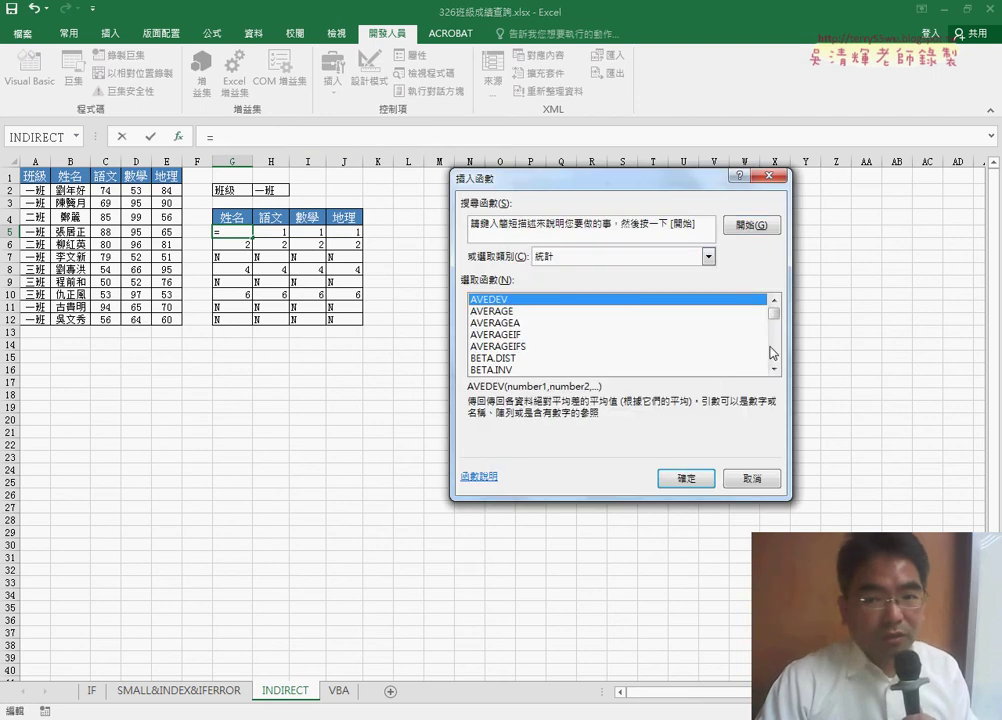
scroll(781, 345, "down", 2)
scroll(778, 330, "down", 6)
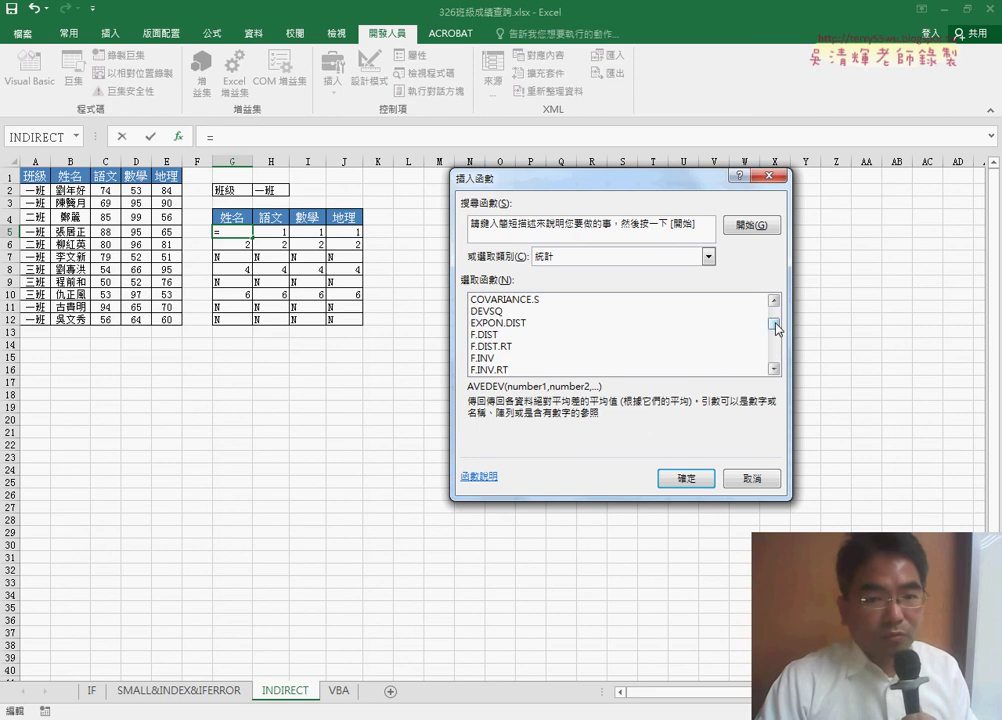
left_click_drag(778, 335, 772, 355)
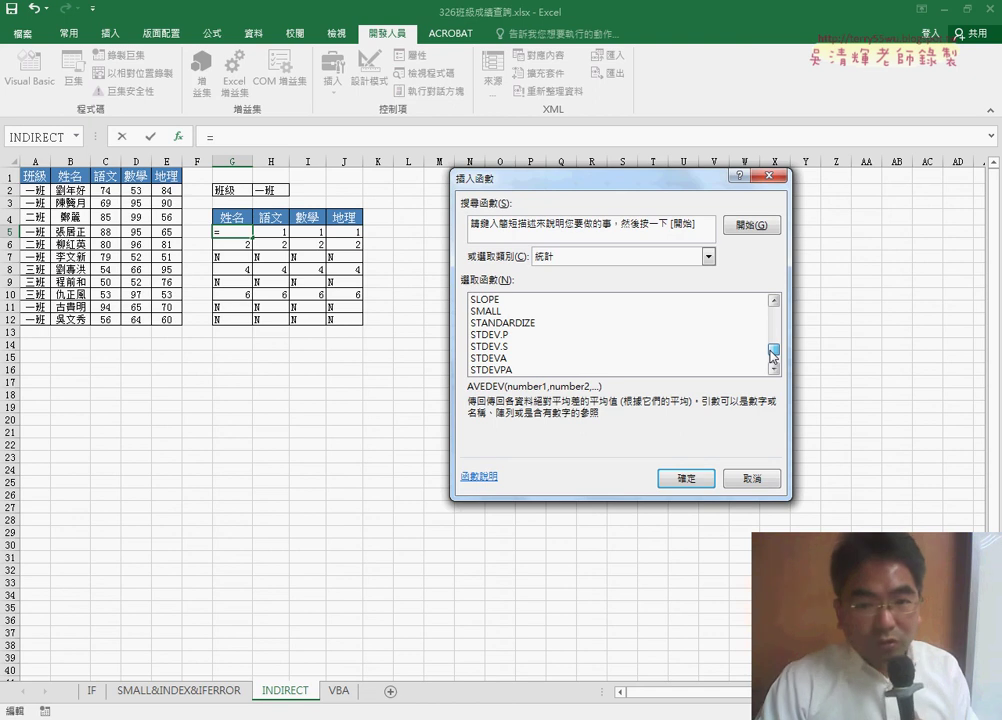
left_click(774, 369)
left_click(774, 369)
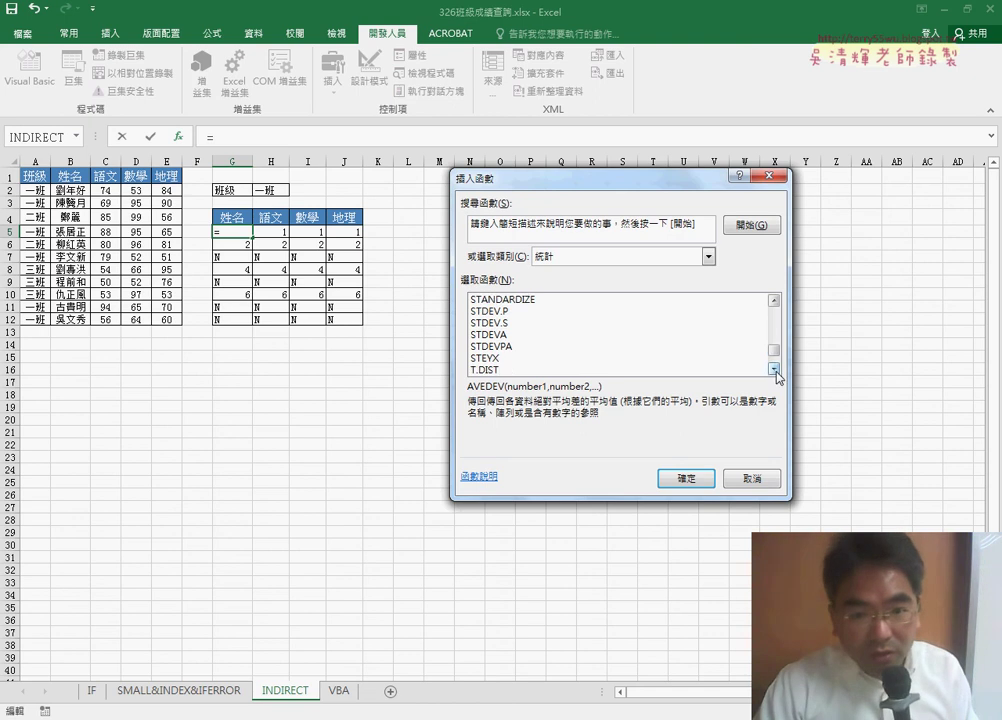
left_click(773, 300)
left_click(773, 300)
left_click(773, 300)
left_click(773, 300)
left_click(773, 300)
left_click(773, 300)
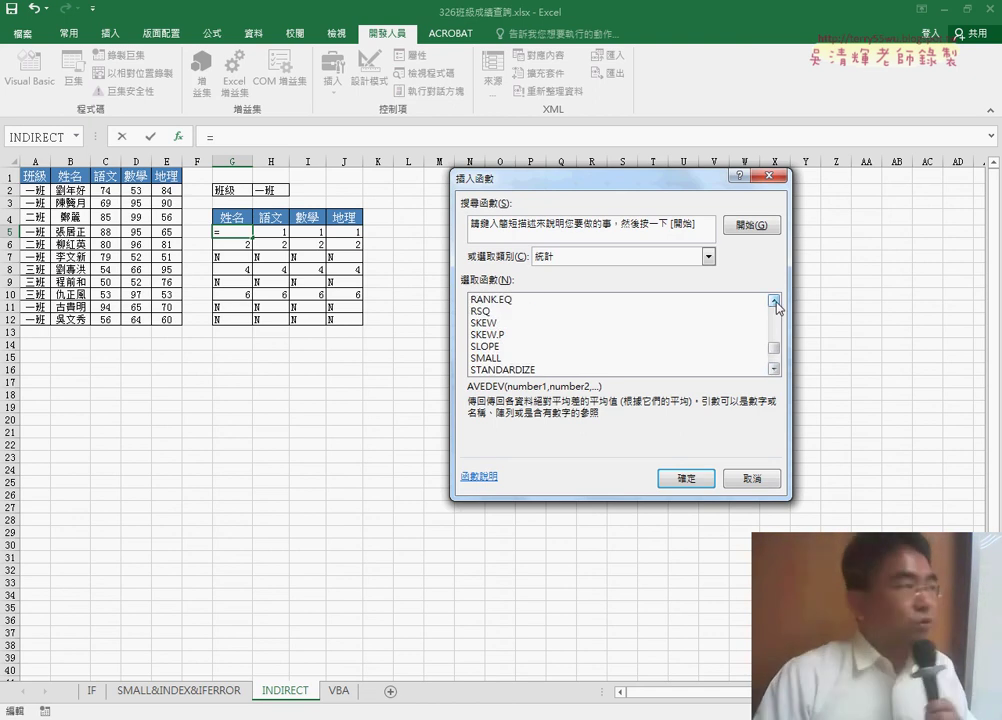
double_click(504, 360)
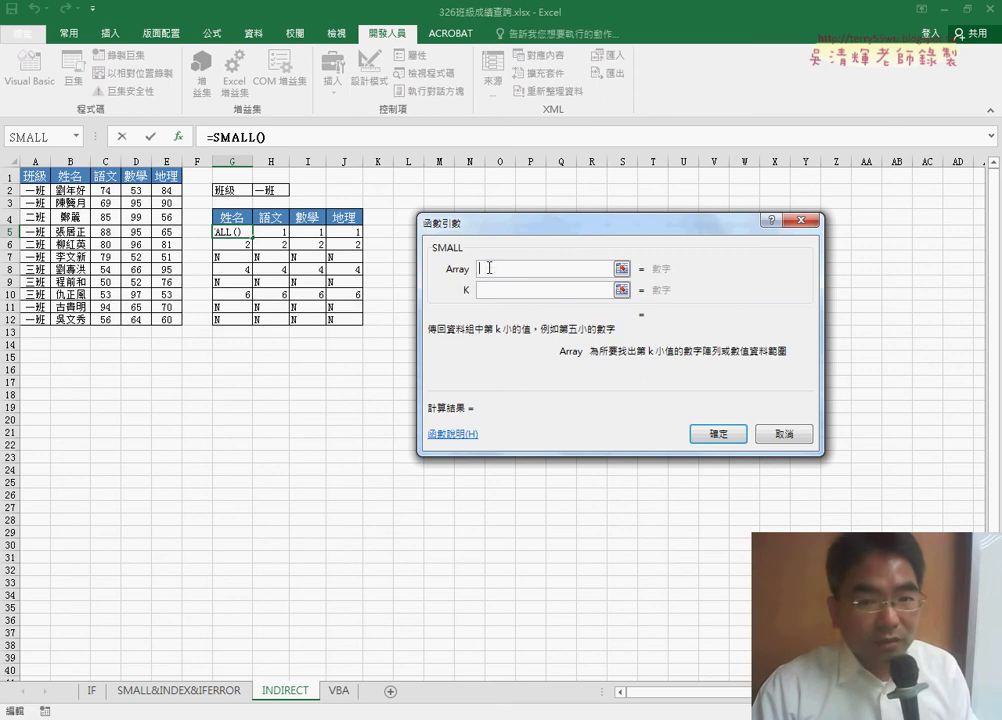
- Paste the IF formula into SMALL's Array and change $A2 to $A$2:$A$12
right_click(489, 268)
left_click(530, 315)
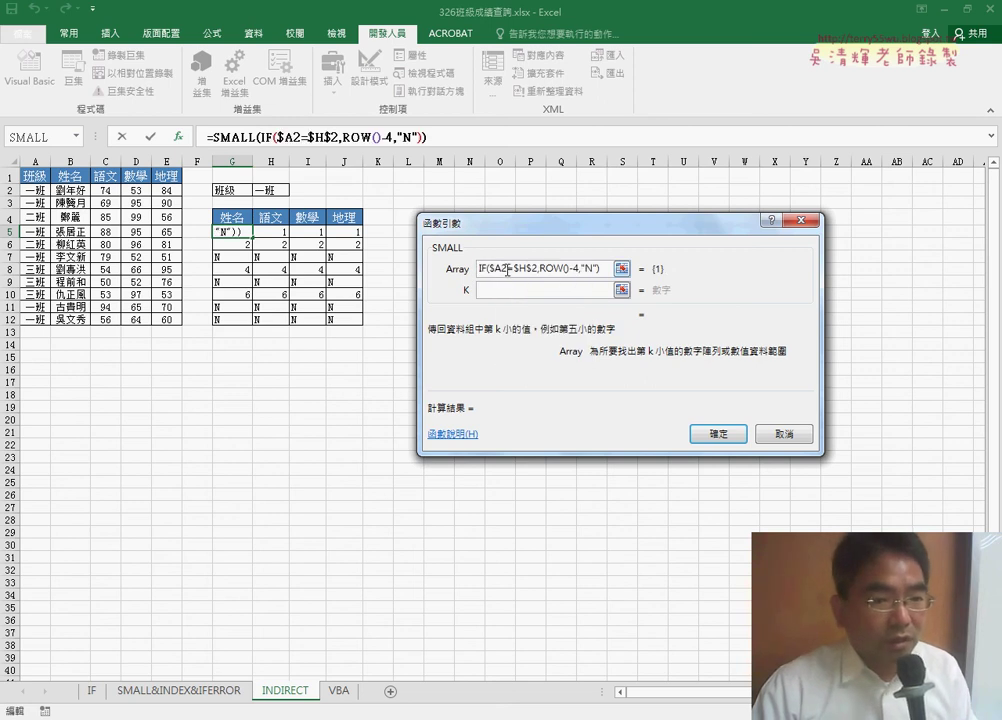
left_click_drag(506, 269, 489, 268)
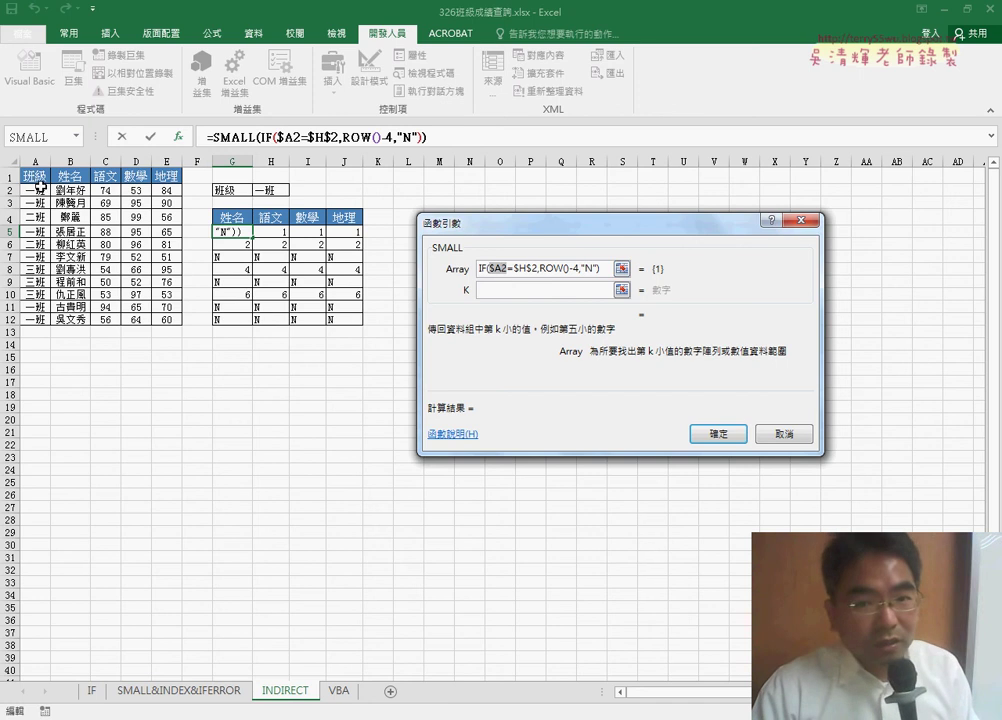
left_click_drag(38, 186, 35, 320)
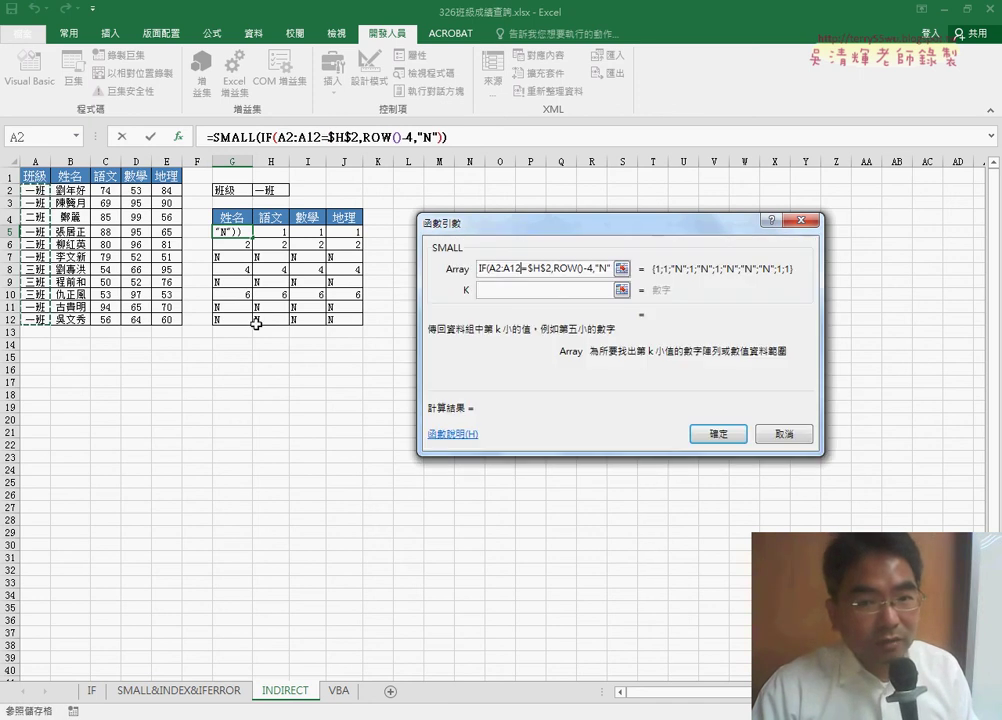
double_click(521, 269)
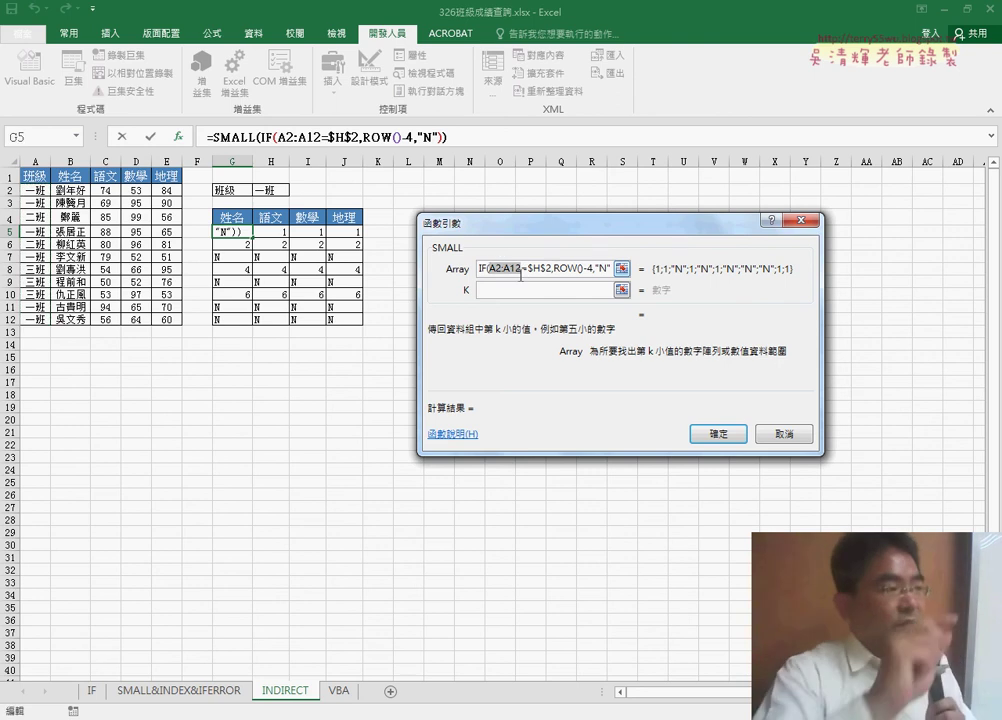
key("F4")
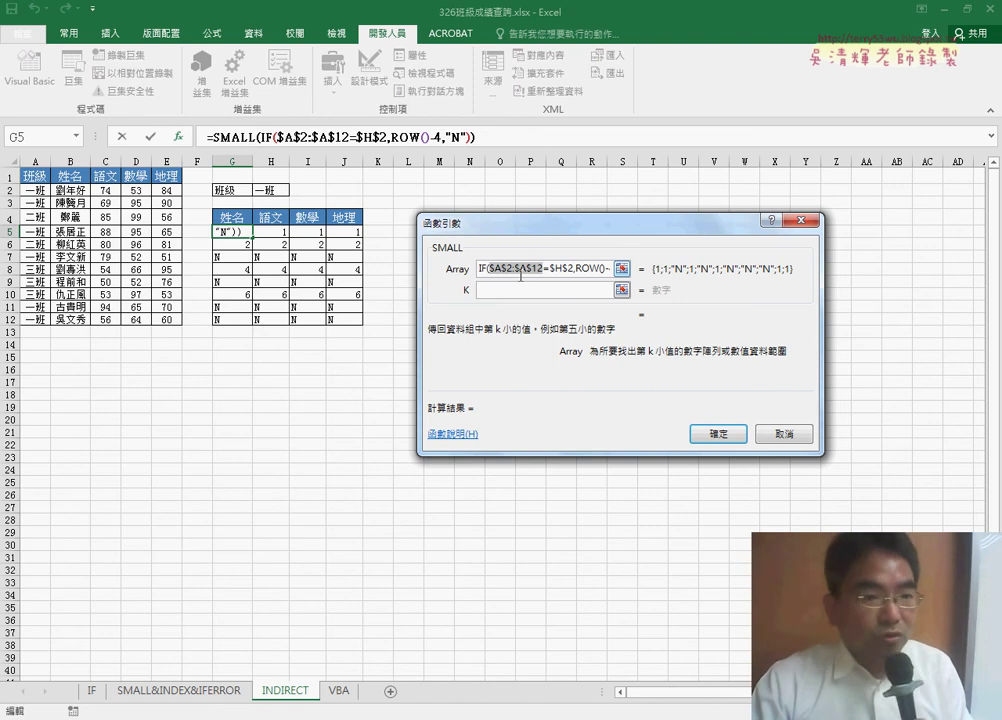
- Remove the -4 after ROW and make ROW refer to $A$2:$A$12
left_click(601, 270)
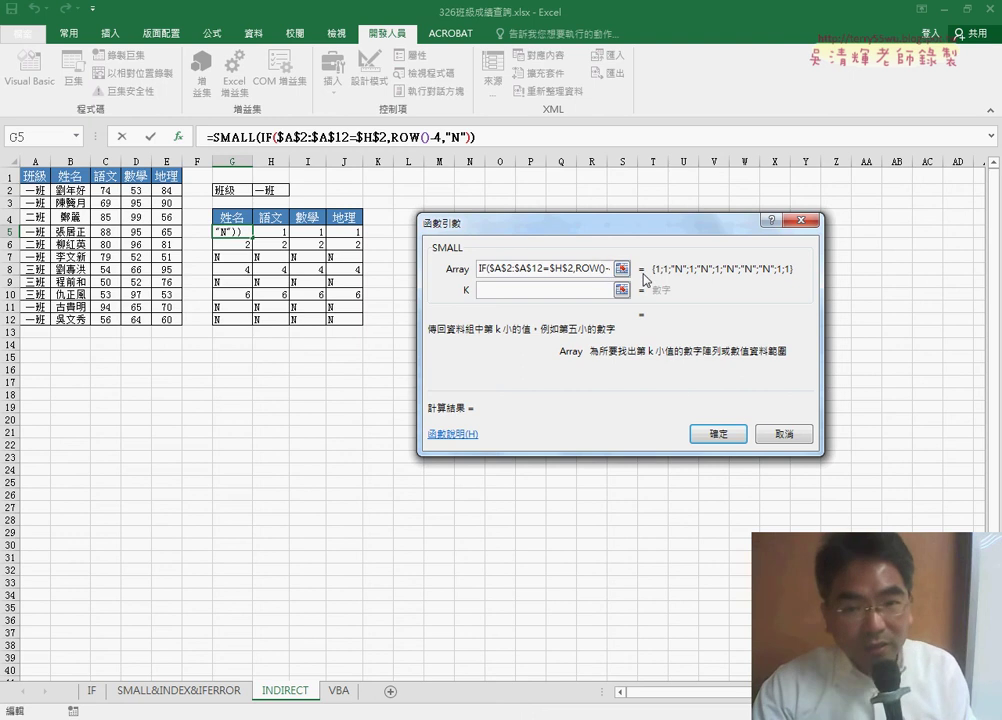
key("Delete")
key("Delete")
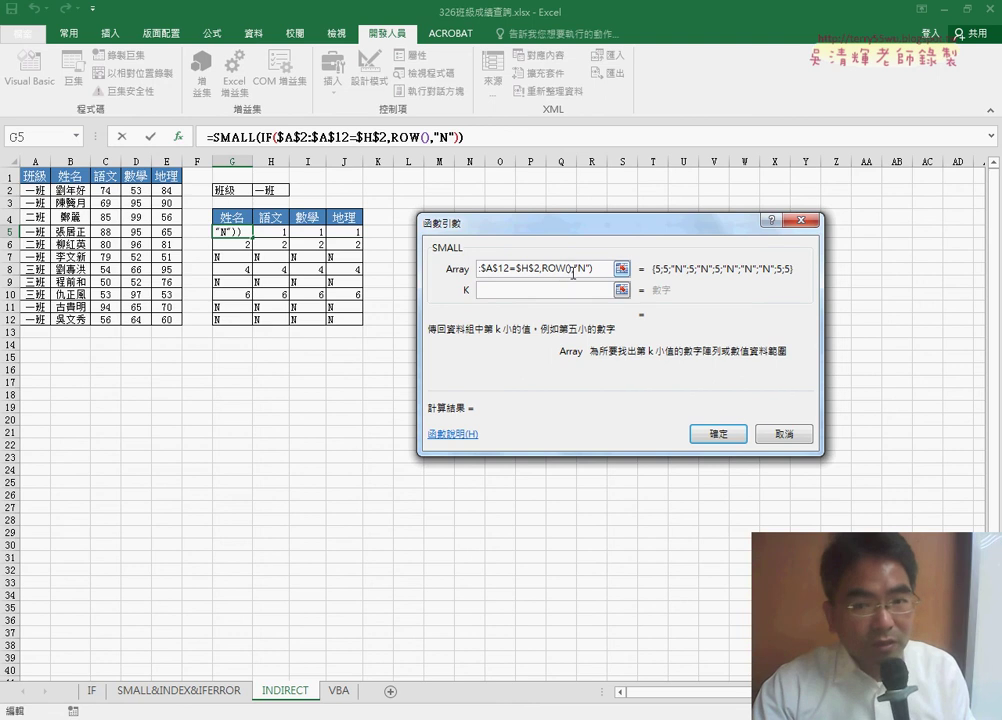
left_click_drag(37, 189, 38, 321)
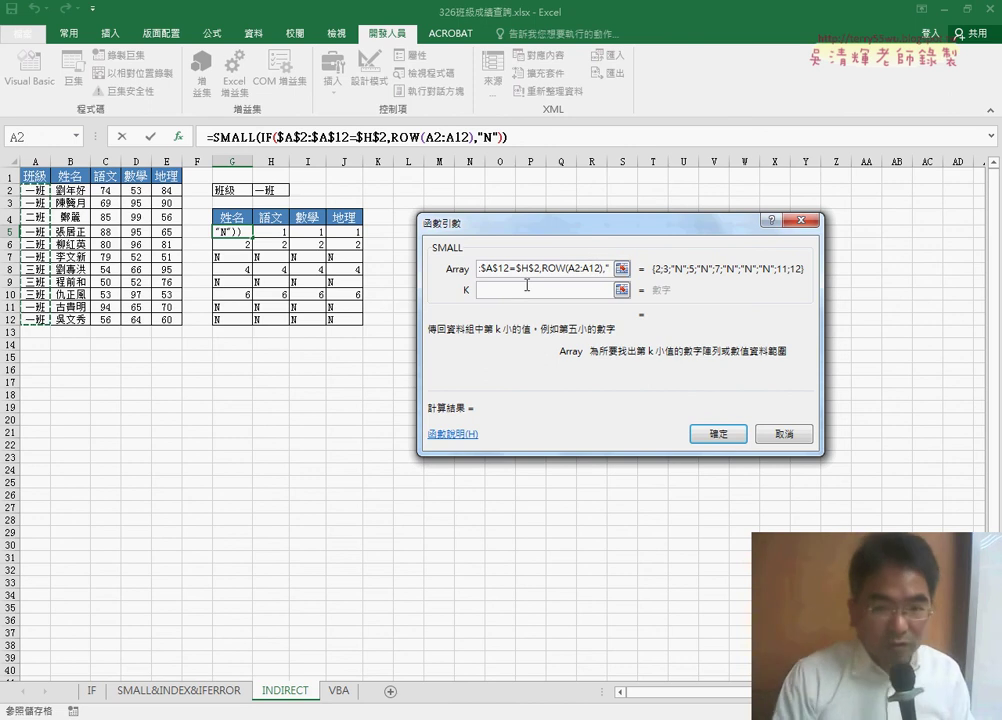
left_click_drag(569, 269, 597, 272)
key("F4")
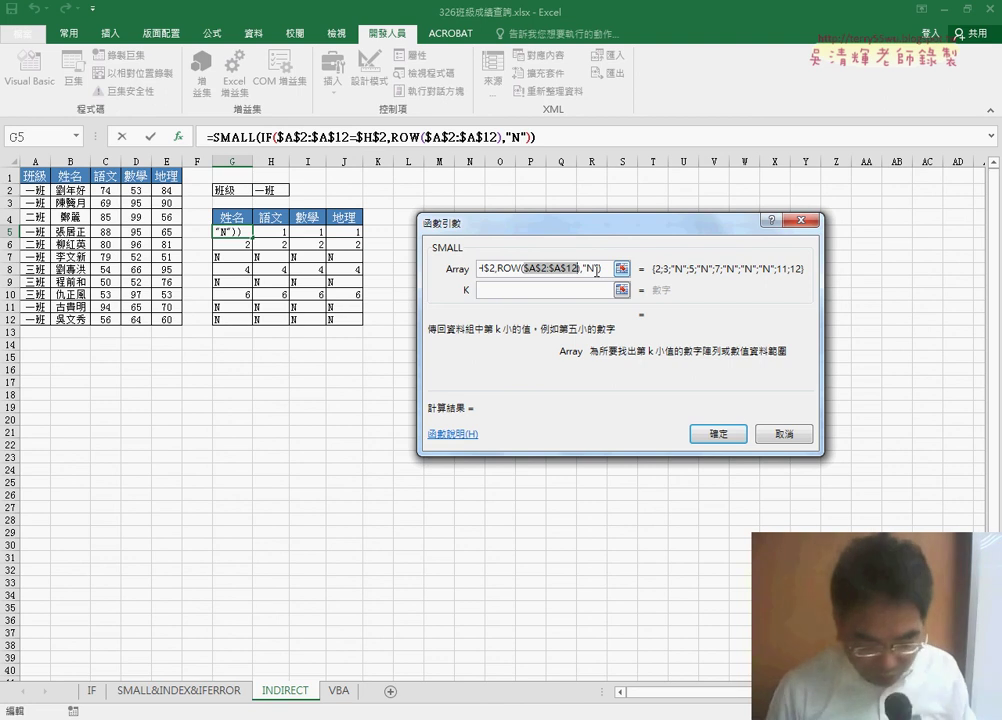
left_click(498, 293)
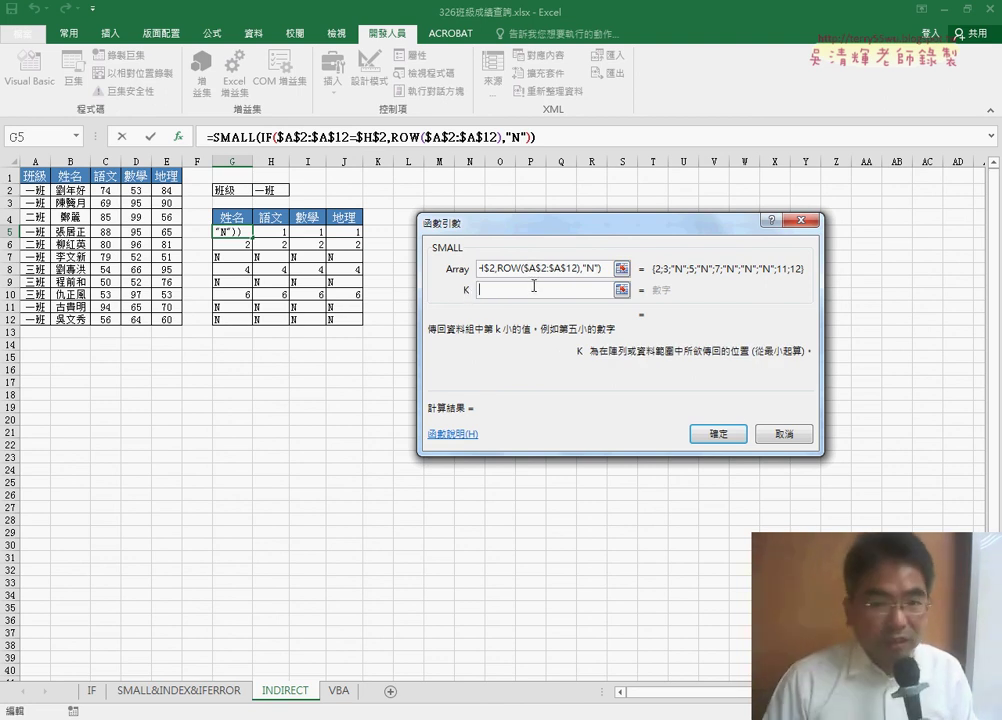
- Enter row()-4 as SMALL's k argument and confirm, so G5 returns 2
type("row")
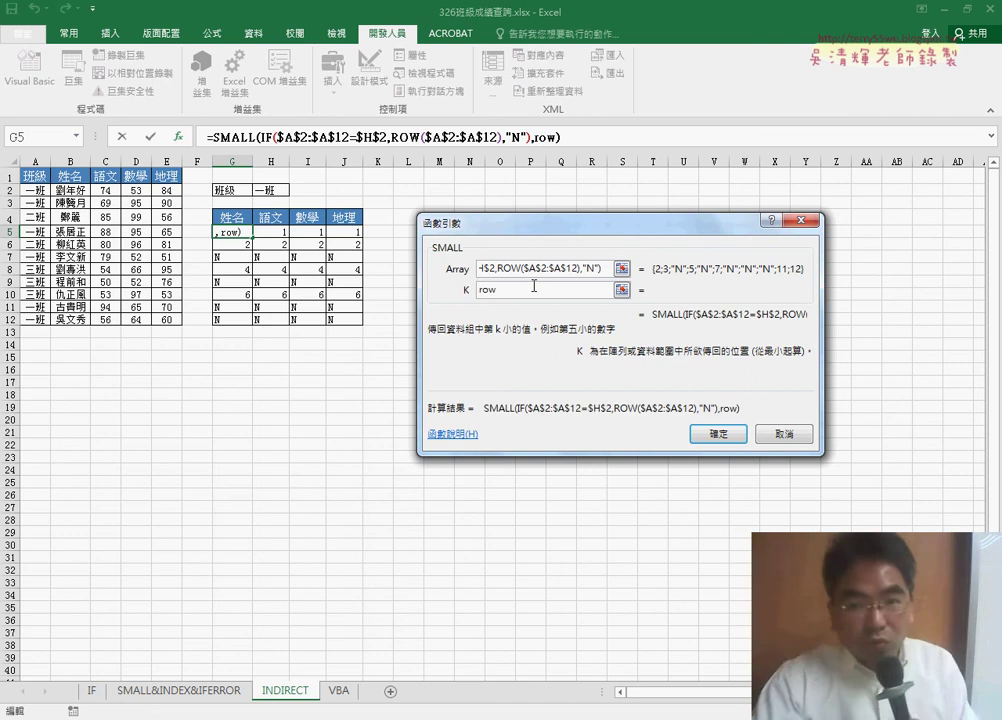
type("()")
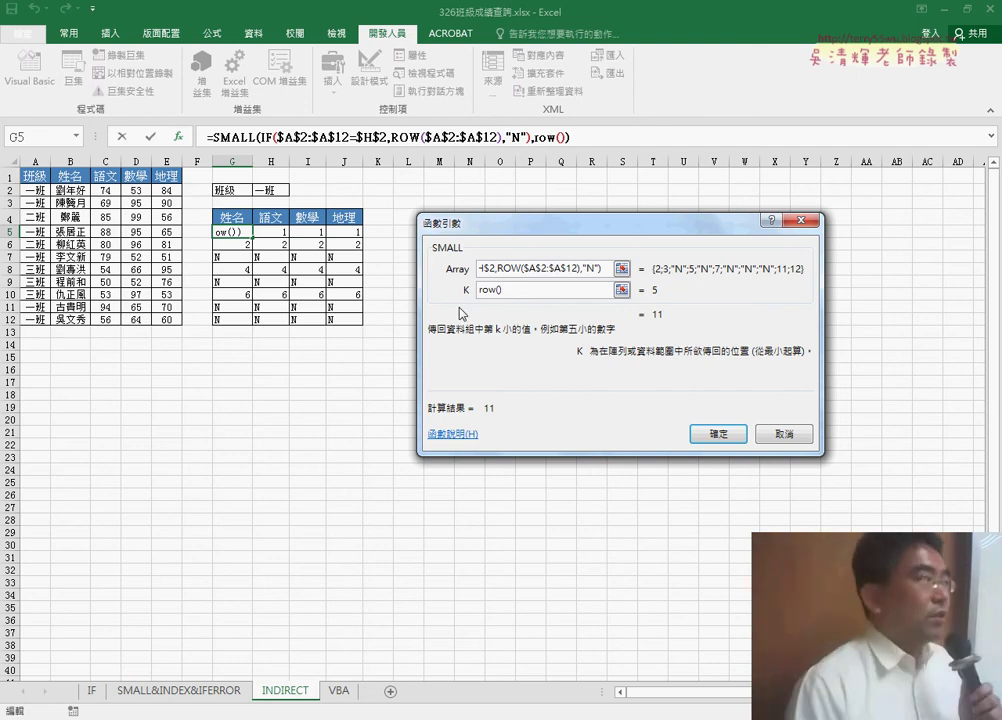
type("-4")
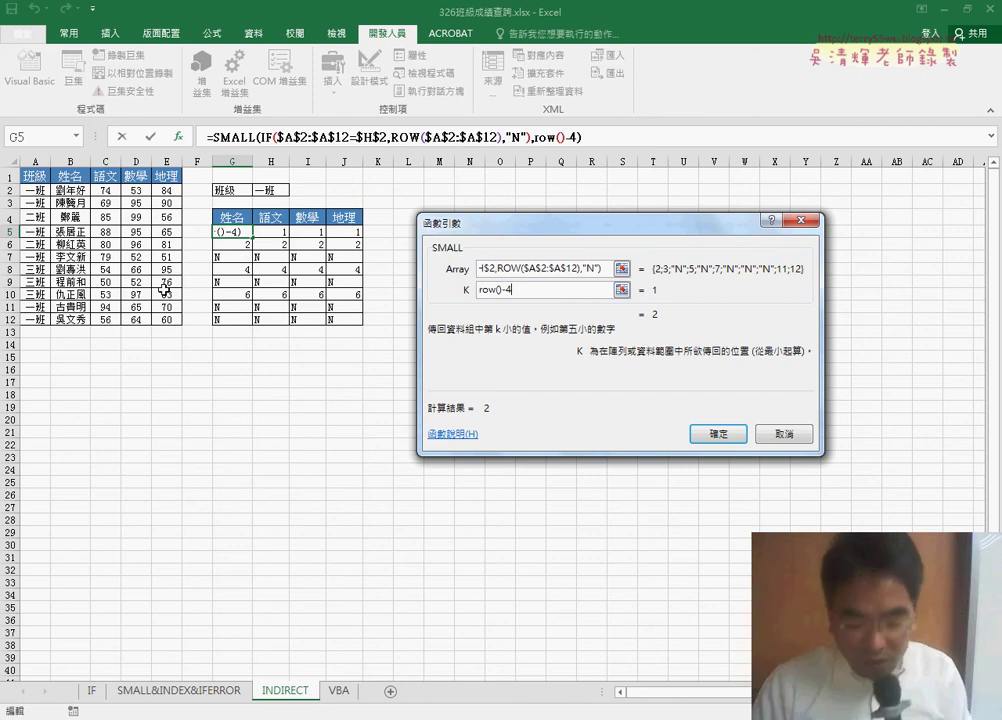
left_click(712, 430)
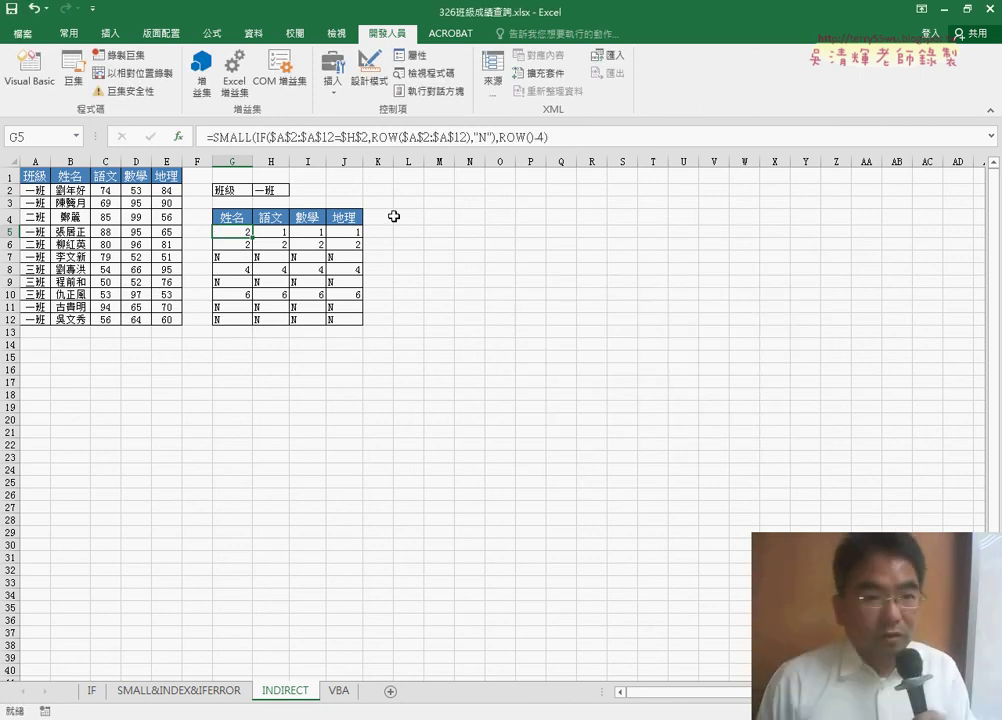
- Commit G5 as an array formula with Ctrl+Shift+Enter and fill it over G5:J12
left_click(252, 137)
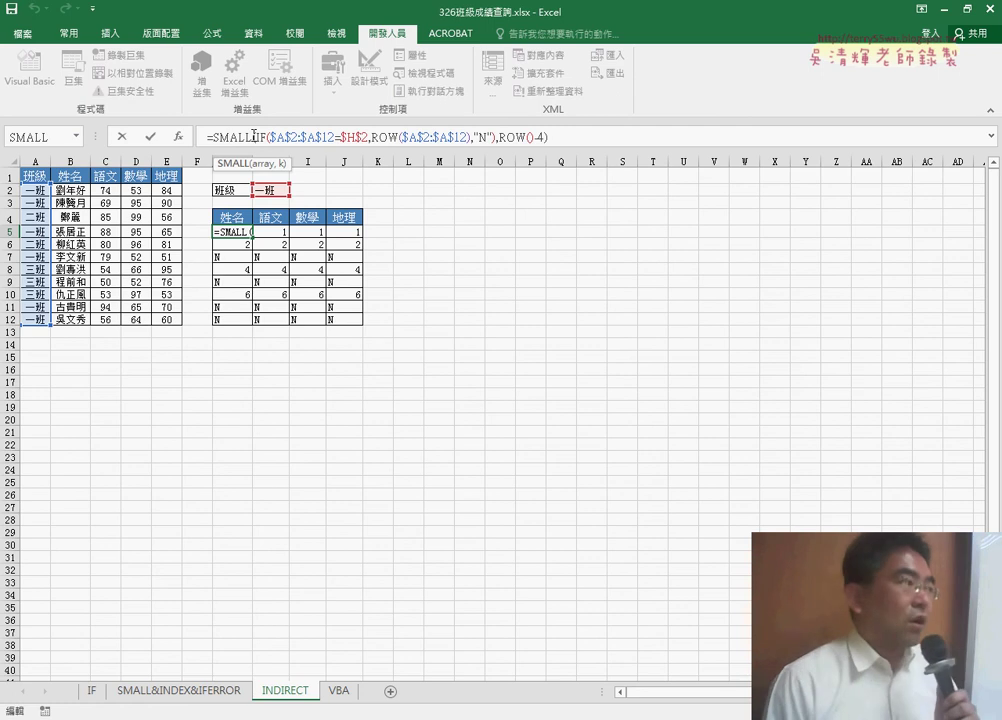
key("ctrl+shift+Return")
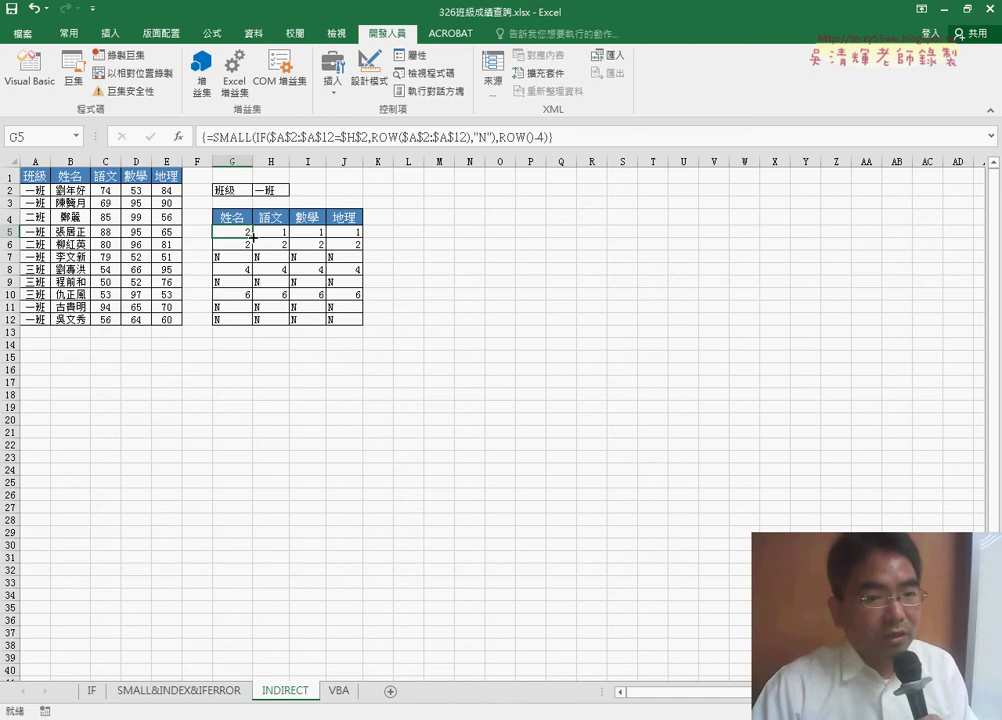
left_click_drag(253, 237, 366, 236)
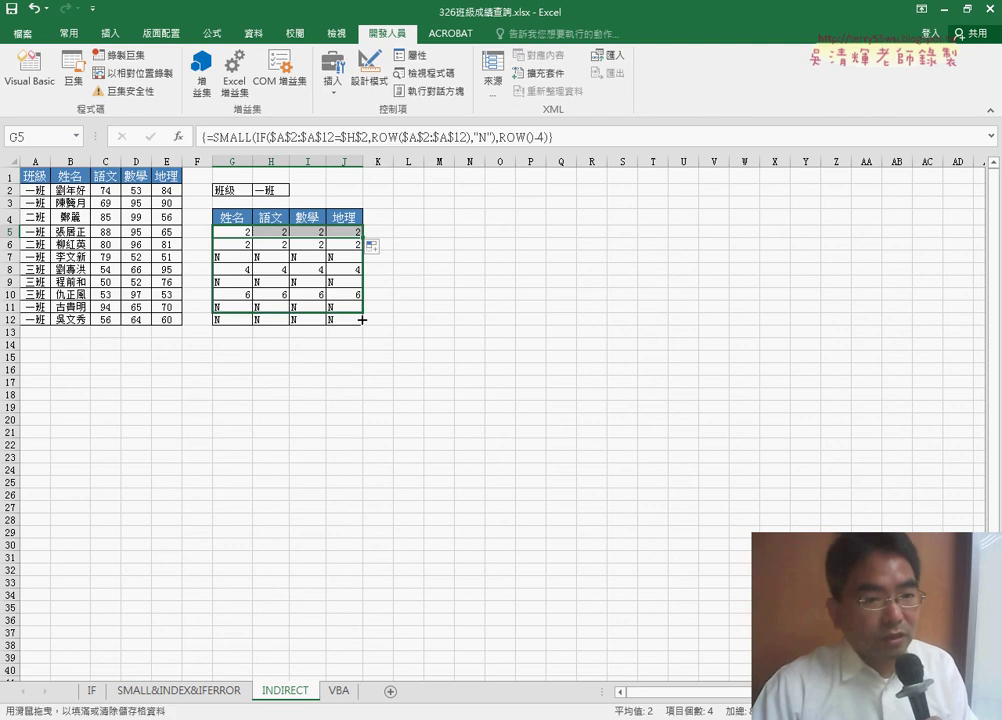
left_click_drag(366, 238, 363, 325)
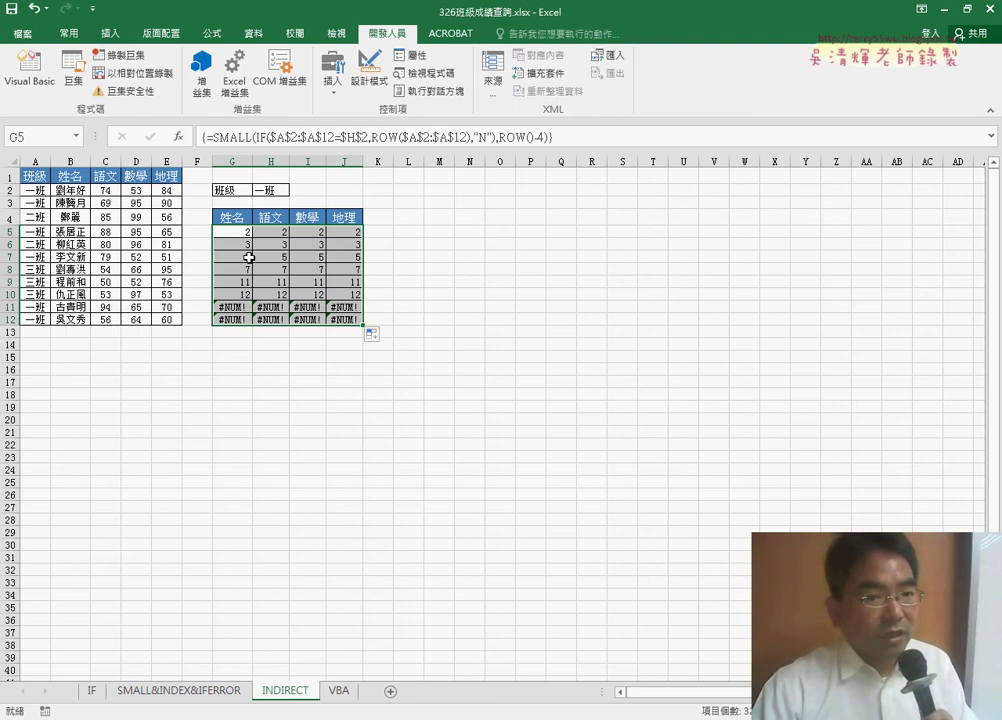
- Choose 二班 from H2's class dropdown
left_click(284, 191)
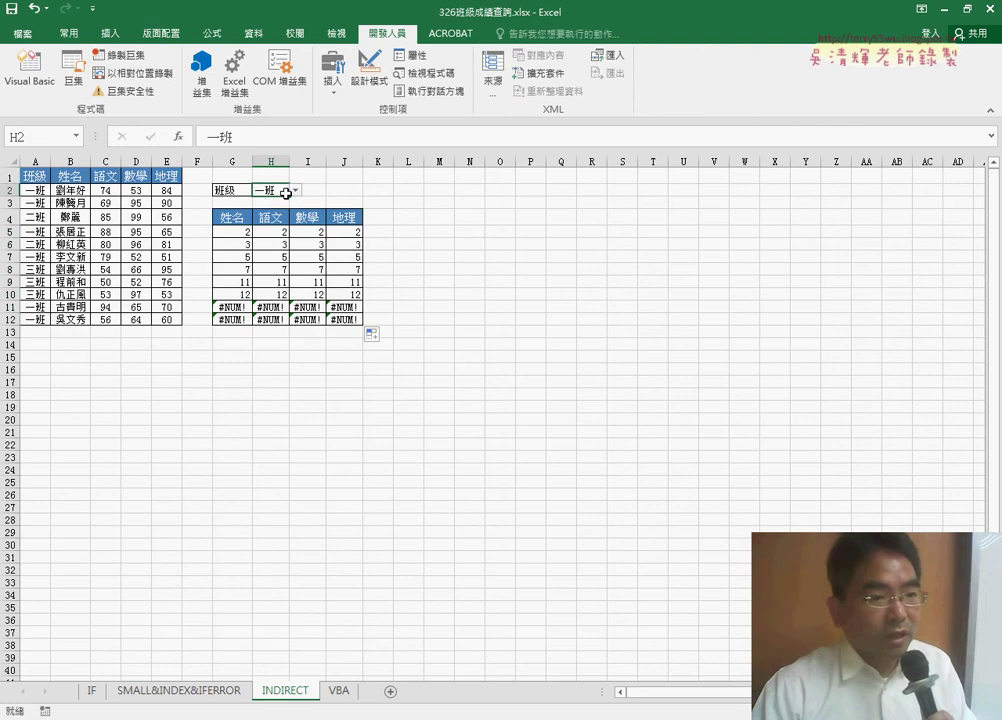
left_click(297, 191)
left_click(272, 210)
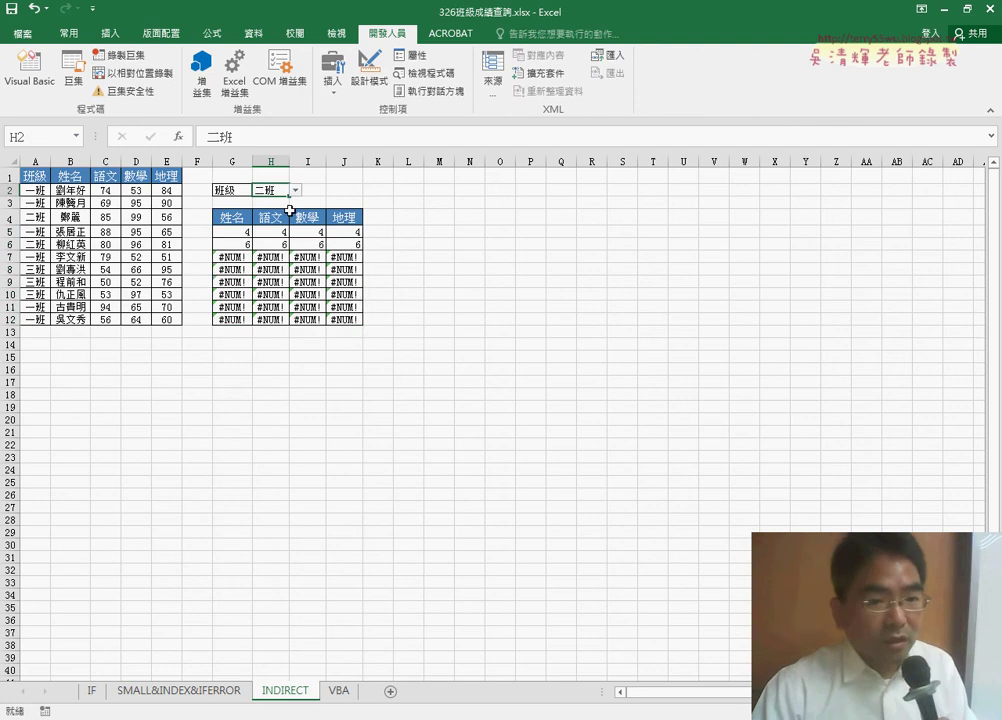
- Compare the 二班 students in rows 4 and 6 with G5's array formula results
left_click(35, 216)
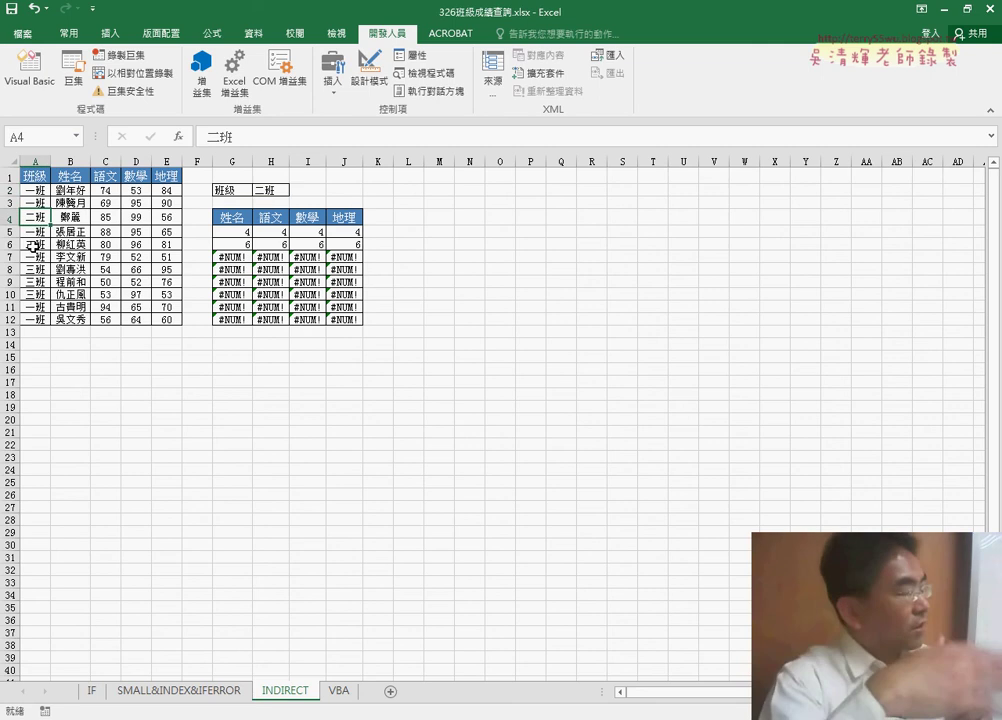
left_click(37, 244)
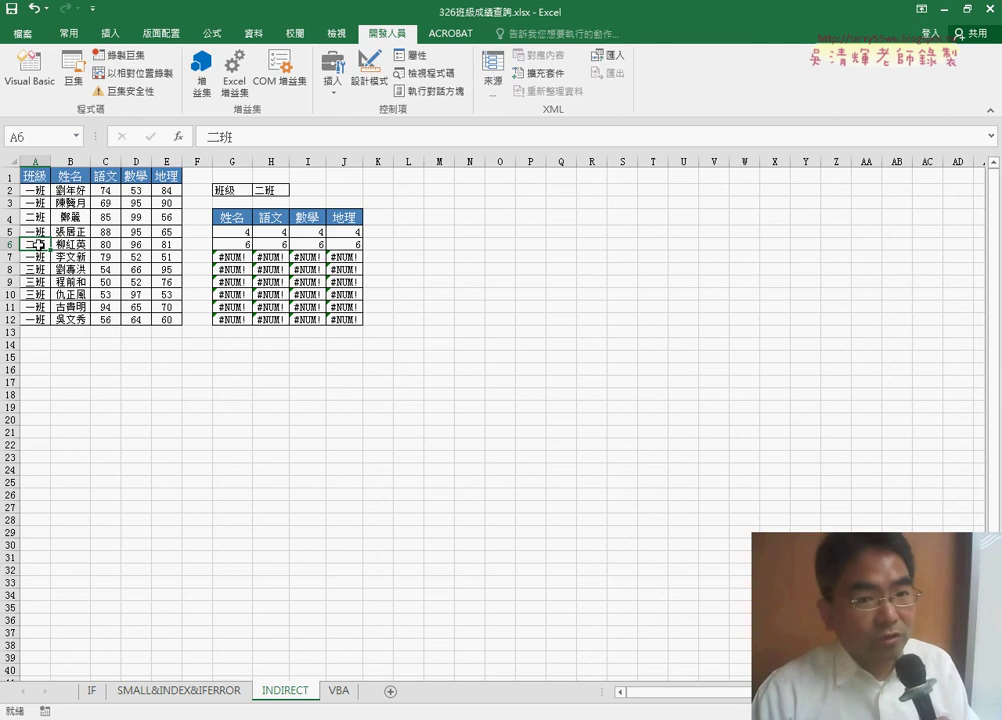
left_click(231, 234)
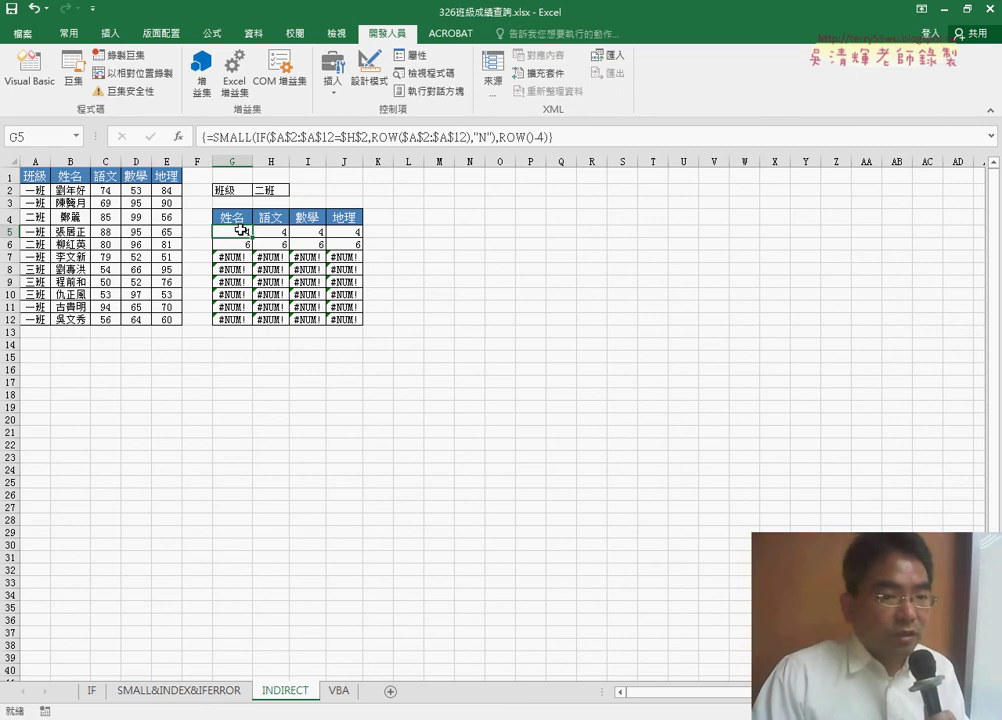
left_click(405, 236)
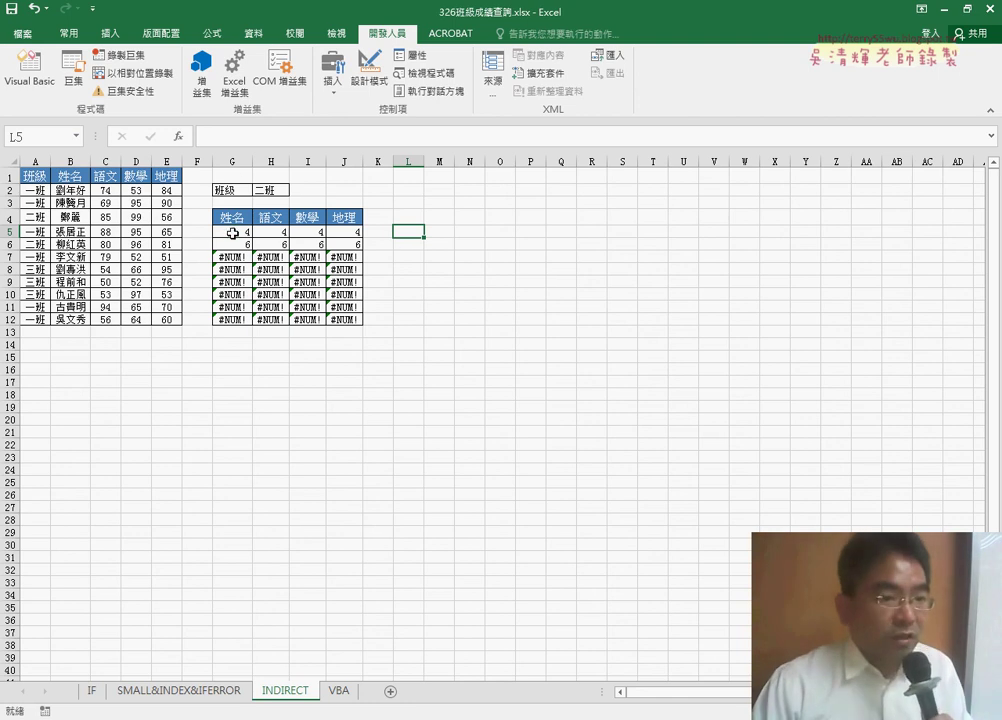
left_click(233, 232)
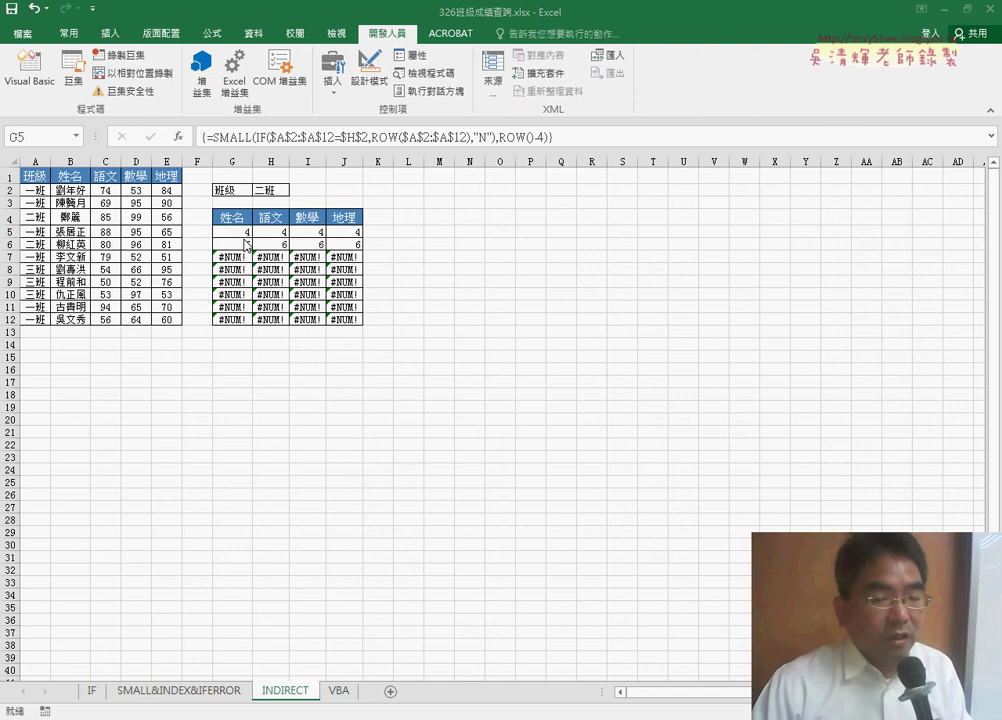
- Switch H2 back to 一班, check G5 and B2, and circle the 姓名 header
left_click(286, 193)
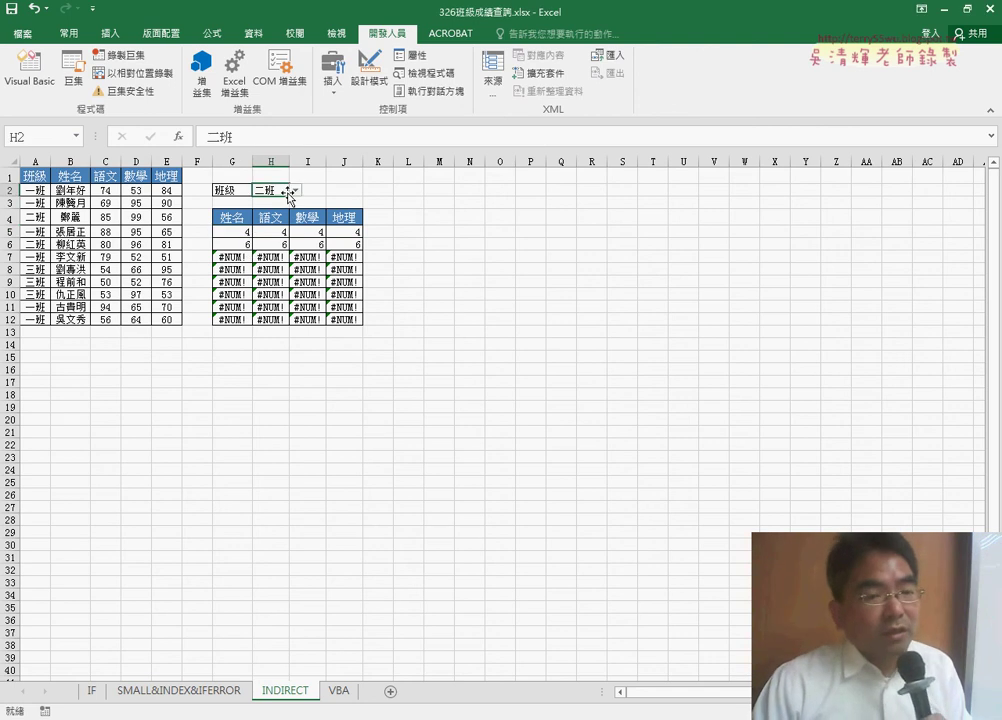
left_click(295, 190)
left_click(288, 203)
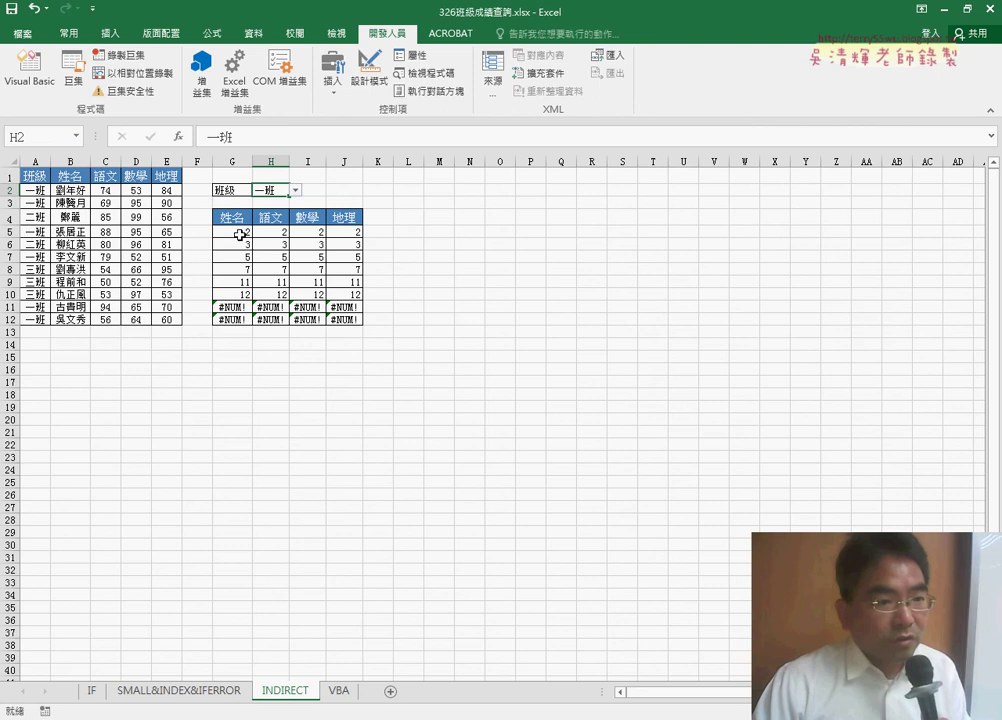
left_click(239, 234)
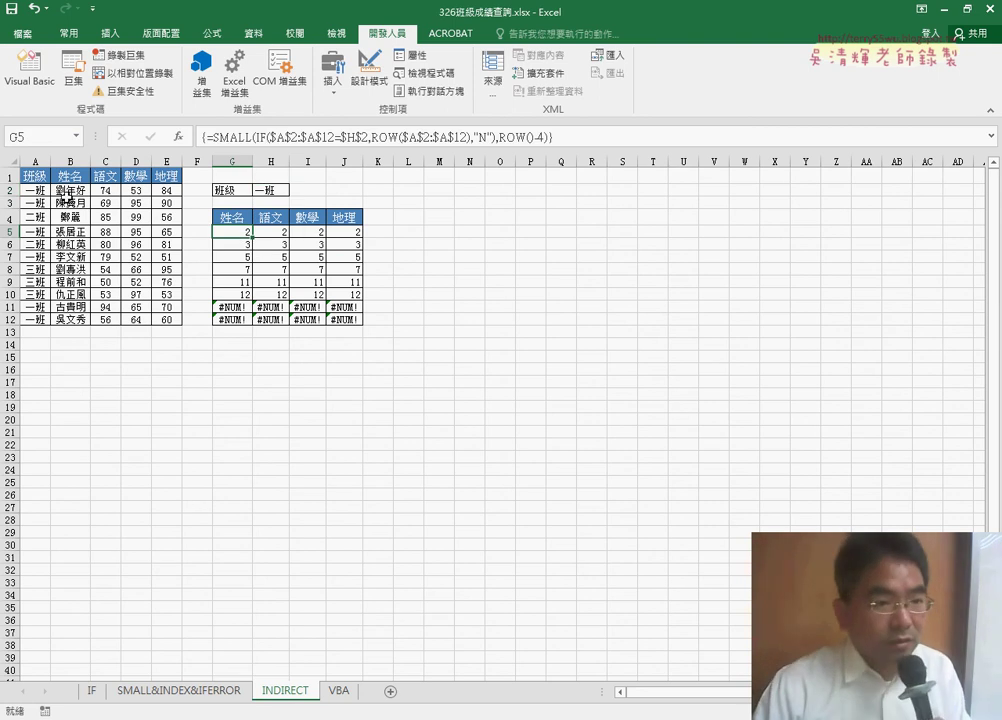
left_click(73, 191)
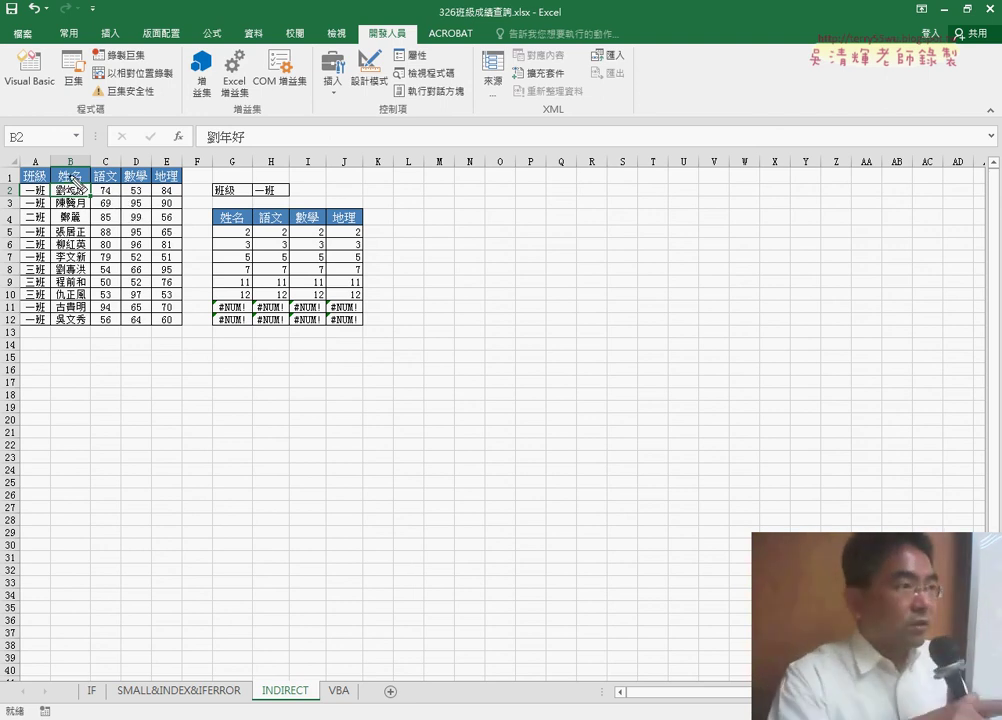
mouse_move(55, 177)
left_mouse_down()
mouse_move(88, 152)
mouse_move(72, 176)
left_mouse_up()
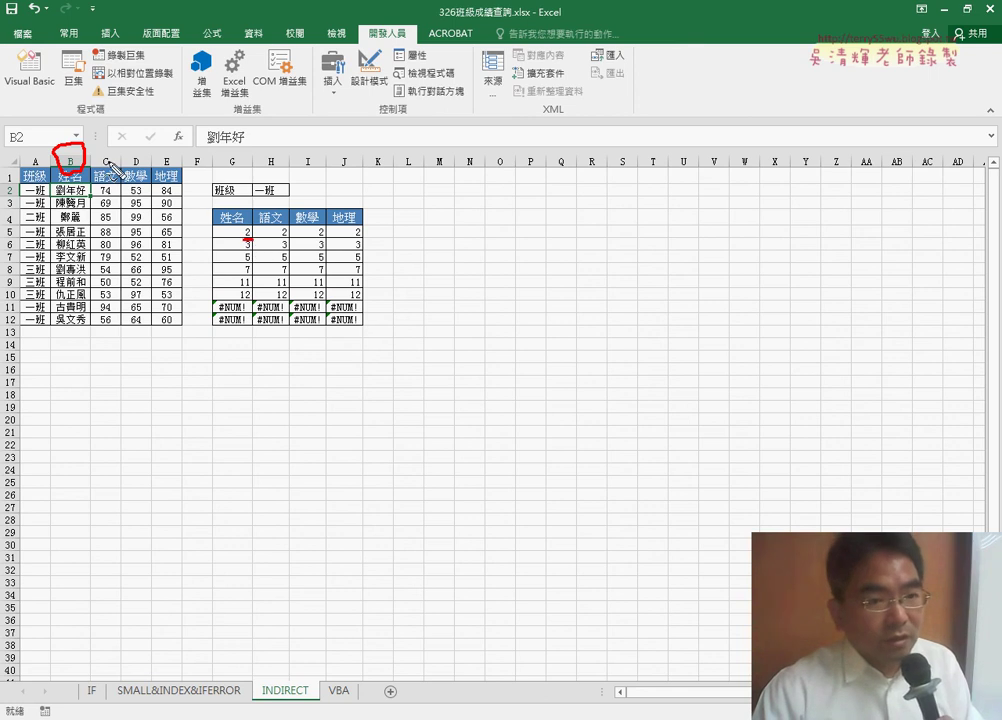
left_click_drag(311, 237, 362, 240)
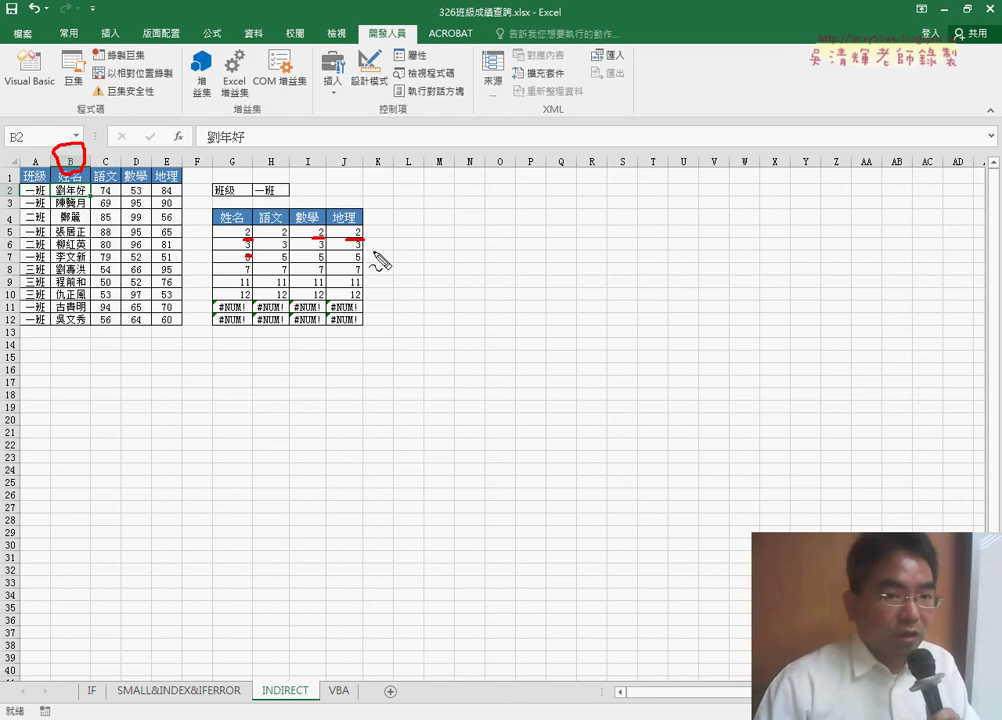
key("Escape")
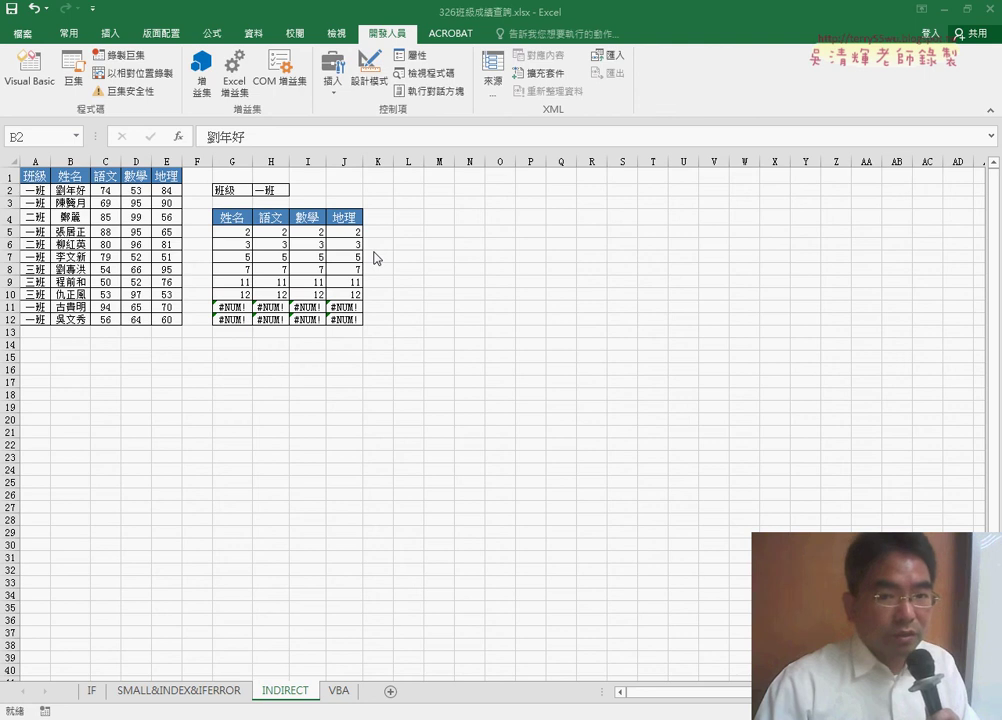
- Insert the CHAR function from the 文字 (text) category into cell L5
left_click(409, 232)
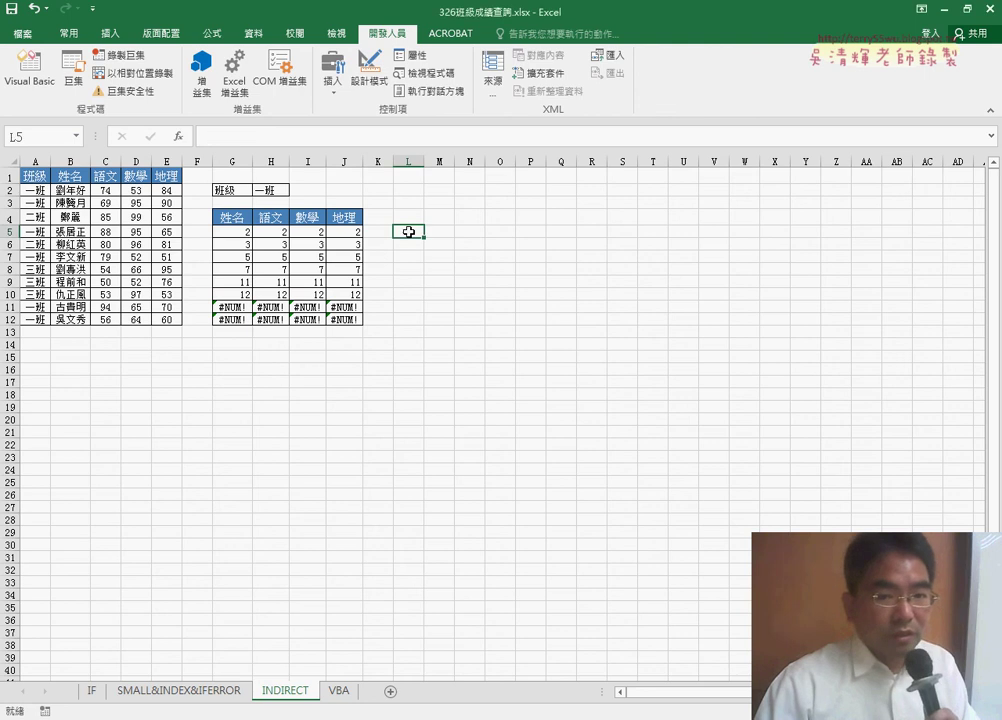
left_click(178, 137)
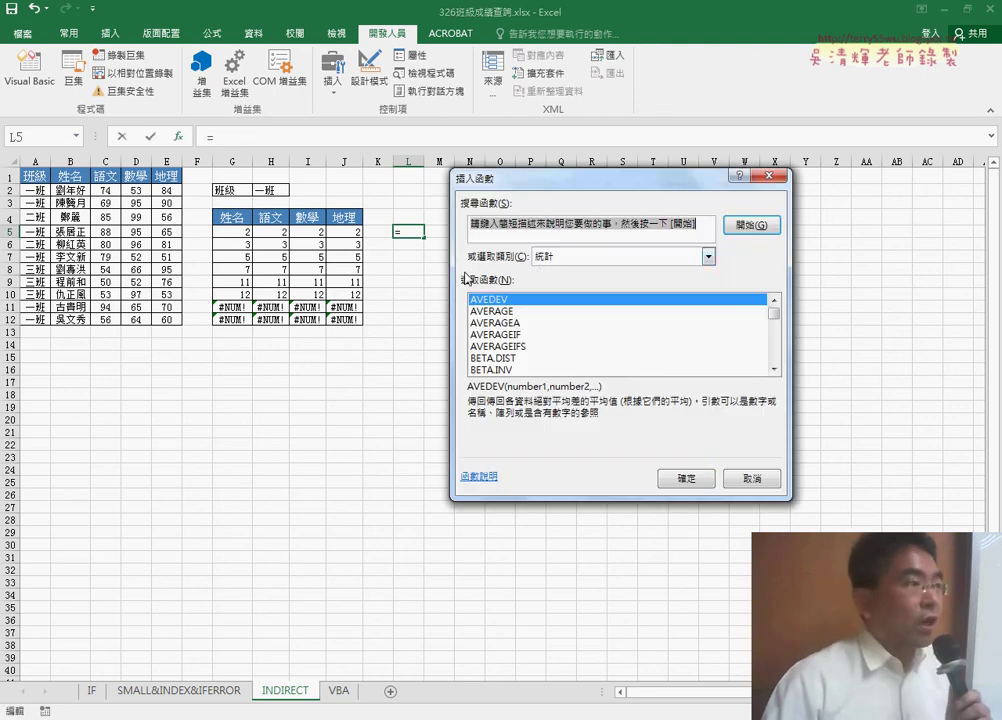
left_click(556, 258)
left_click(566, 368)
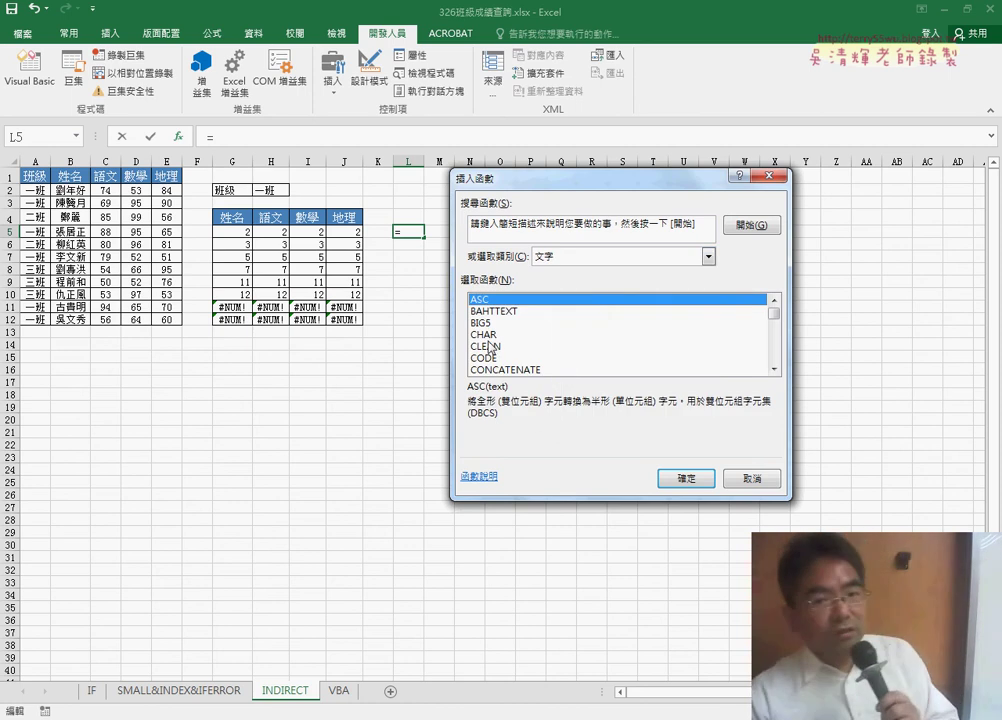
left_click(489, 336)
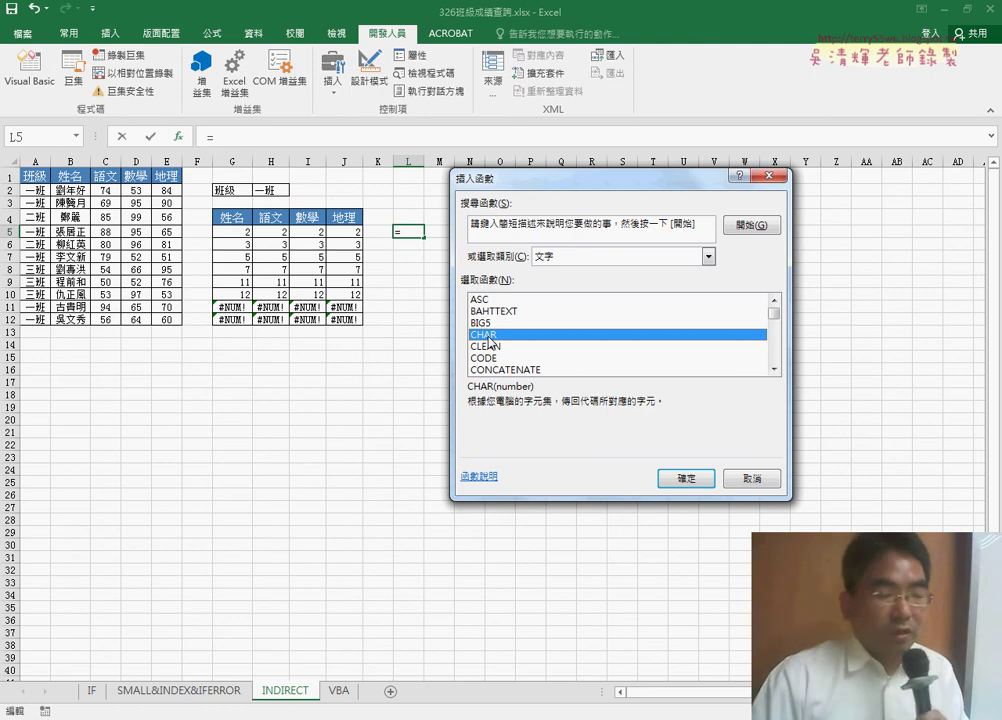
left_click(690, 477)
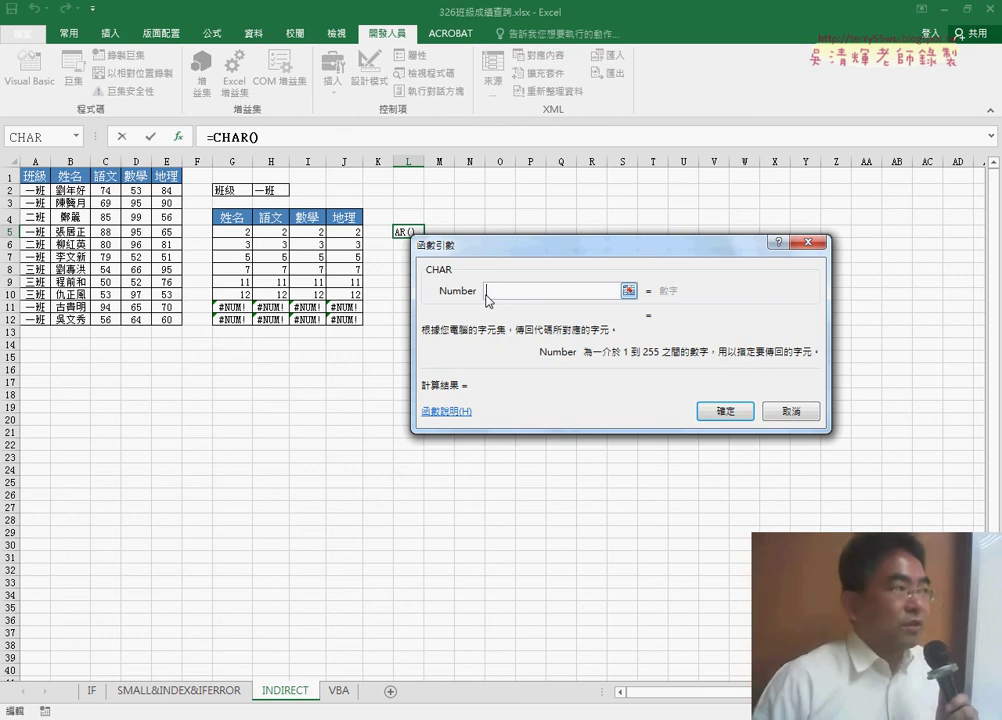
- Preview CHAR with Number 65 returning 'A', then cancel so L5 stays empty
type("65")
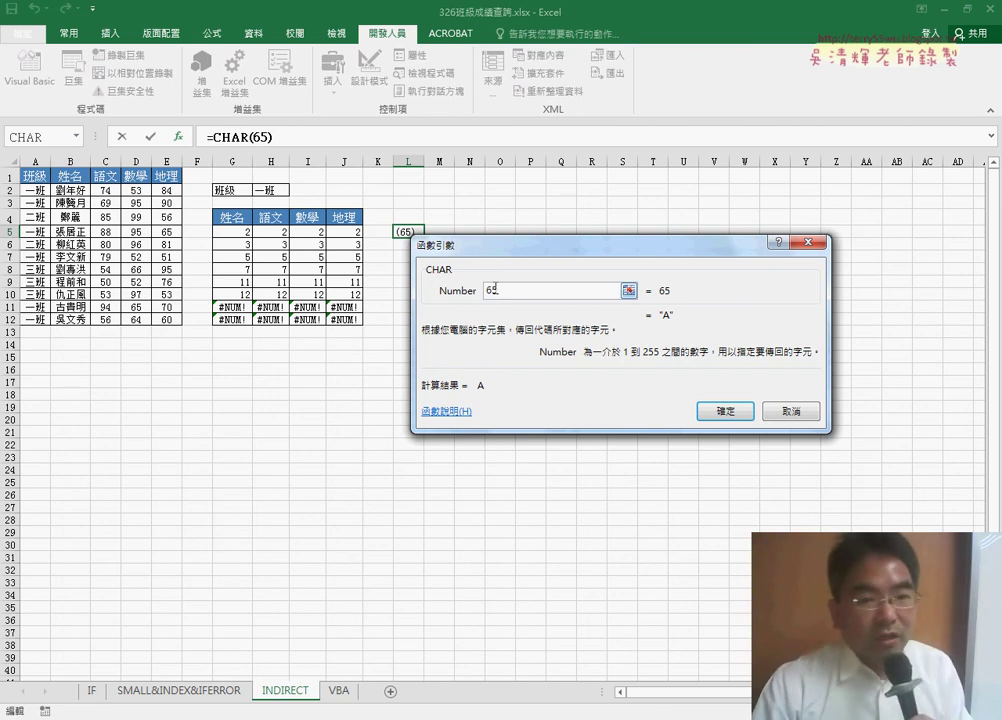
double_click(491, 290)
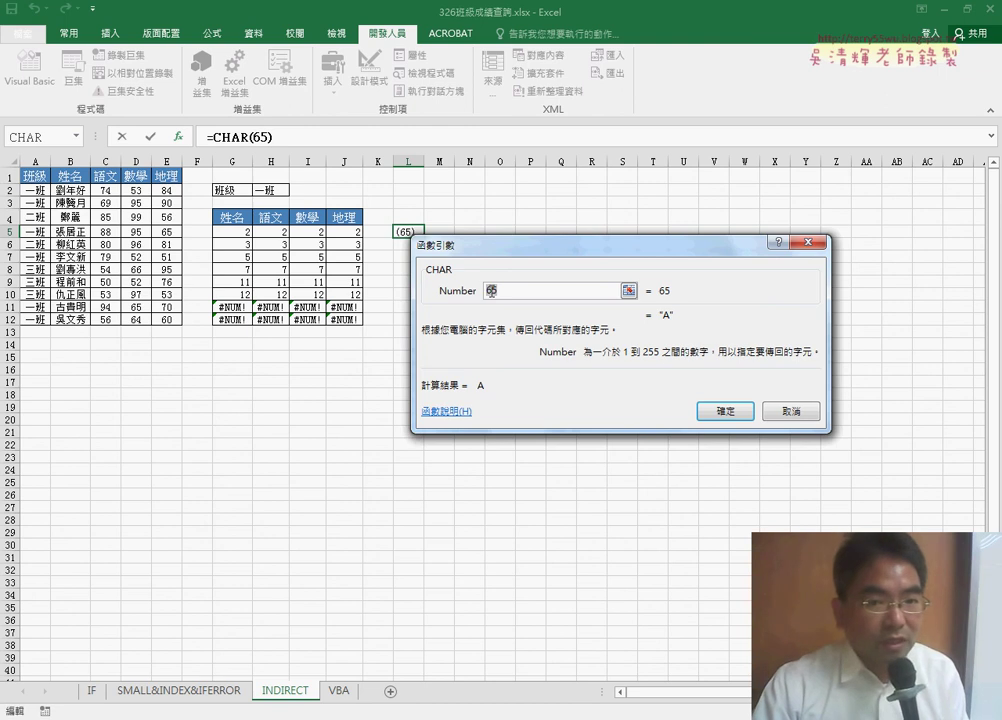
left_click(787, 411)
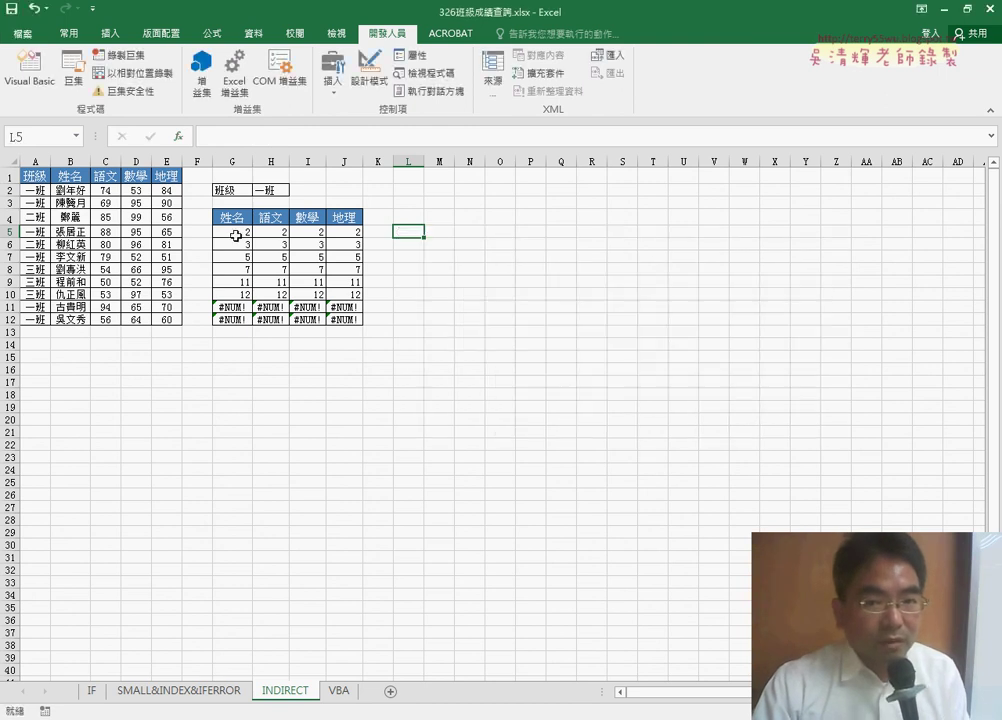
- Cut the SMALL formula out of G5's formula bar, leaving only the equals sign
left_click(235, 235)
left_click_drag(217, 133, 551, 134)
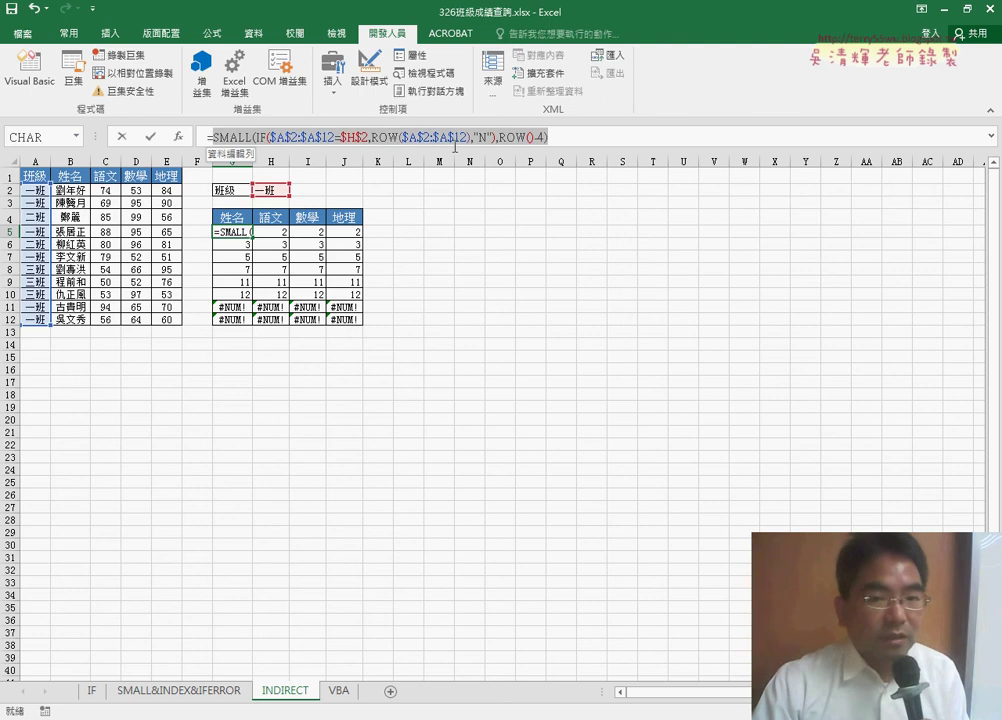
left_click(551, 134)
right_click(551, 134)
left_click(579, 143)
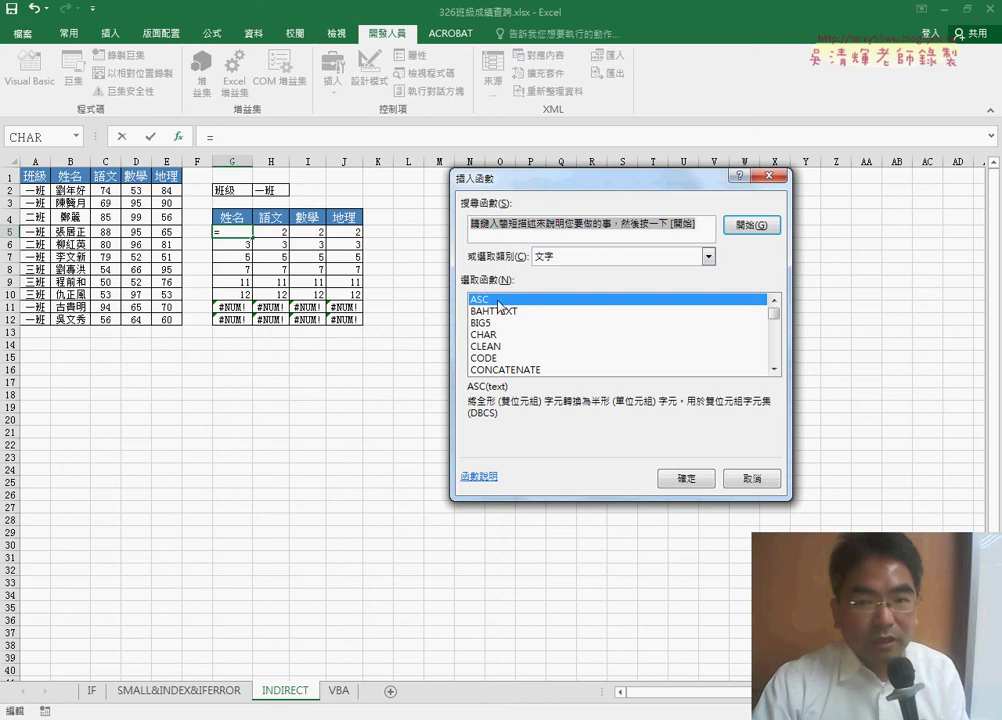
- Insert INDIRECT from the Lookup & Reference function category
left_click(612, 258)
left_click(637, 354)
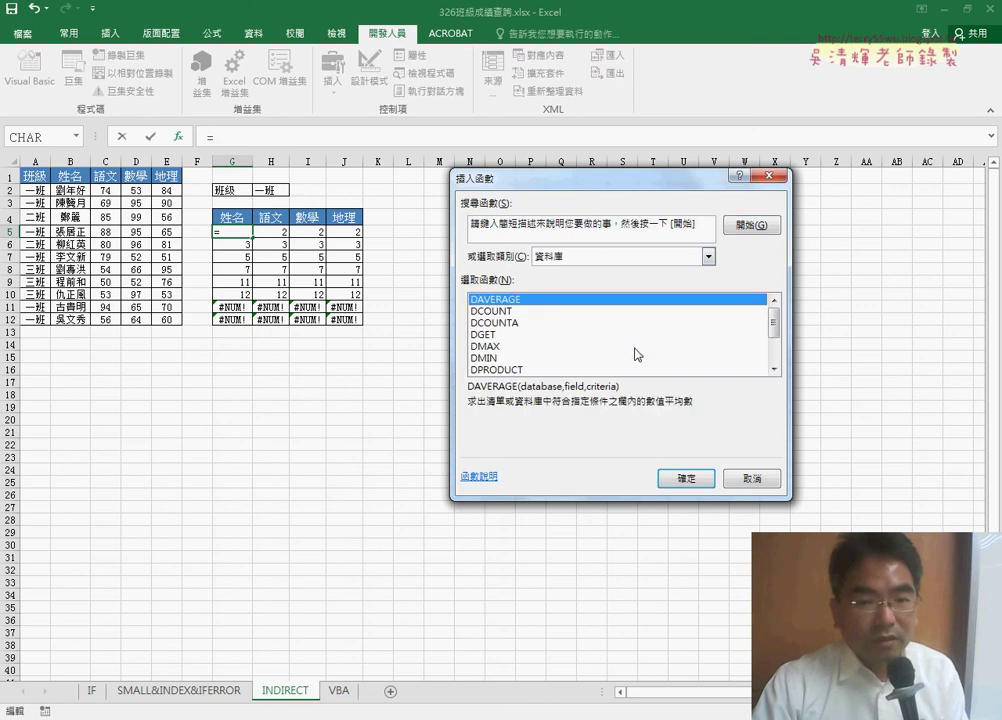
left_click(610, 258)
left_click(640, 343)
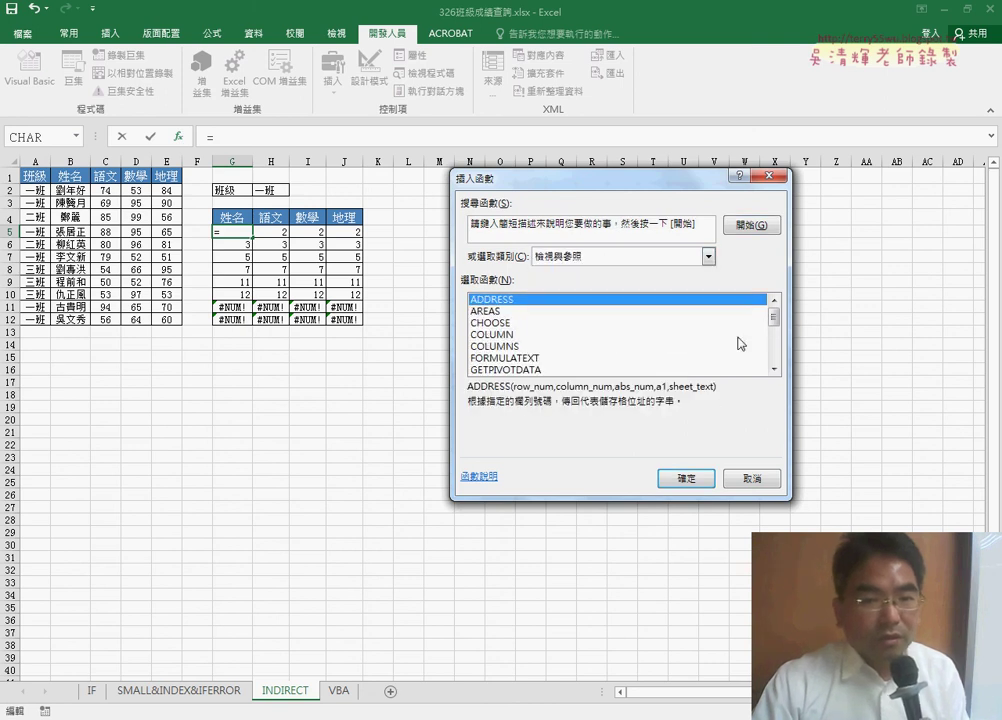
left_click_drag(773, 320, 773, 337)
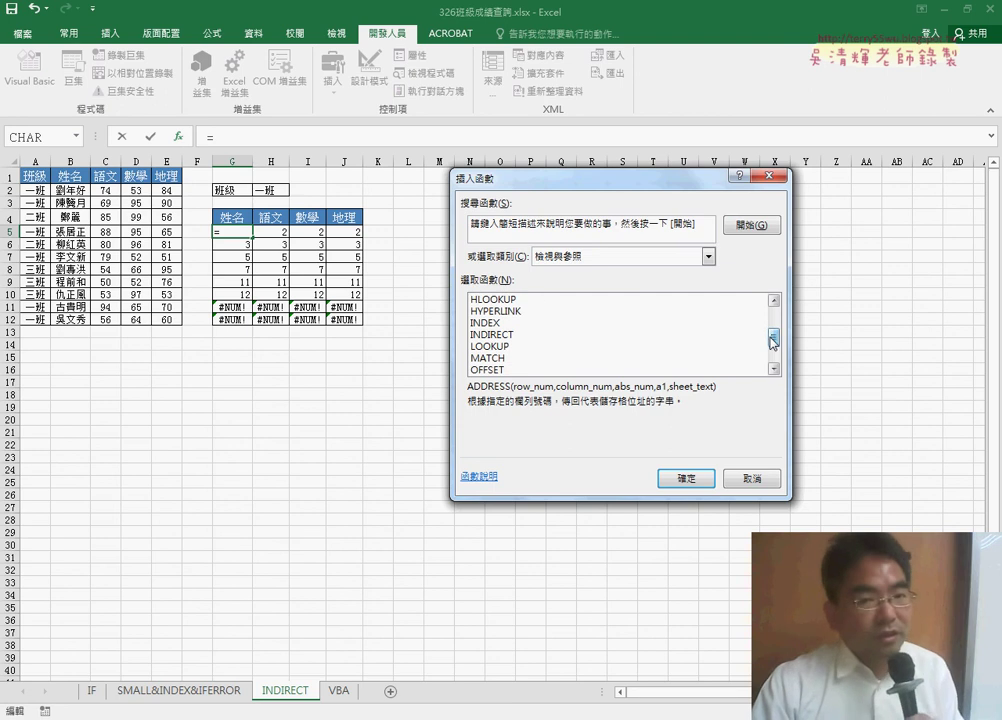
left_click(510, 336)
double_click(510, 338)
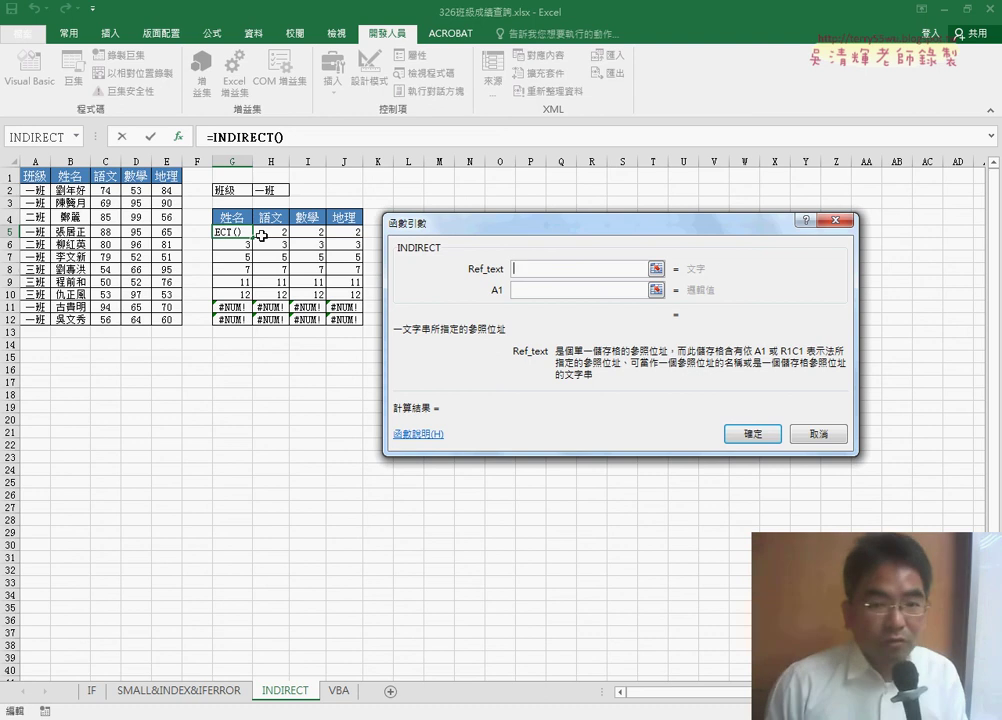
- Enter CHAR(COLUMN()+59) as INDIRECT's Ref_text
type("char")
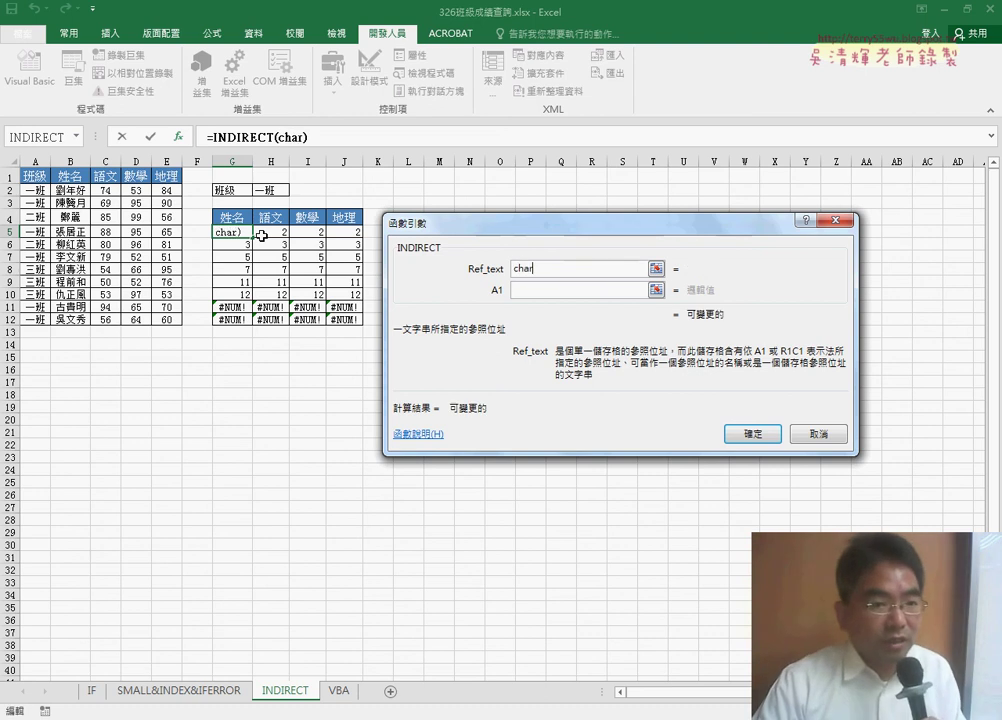
type("(")
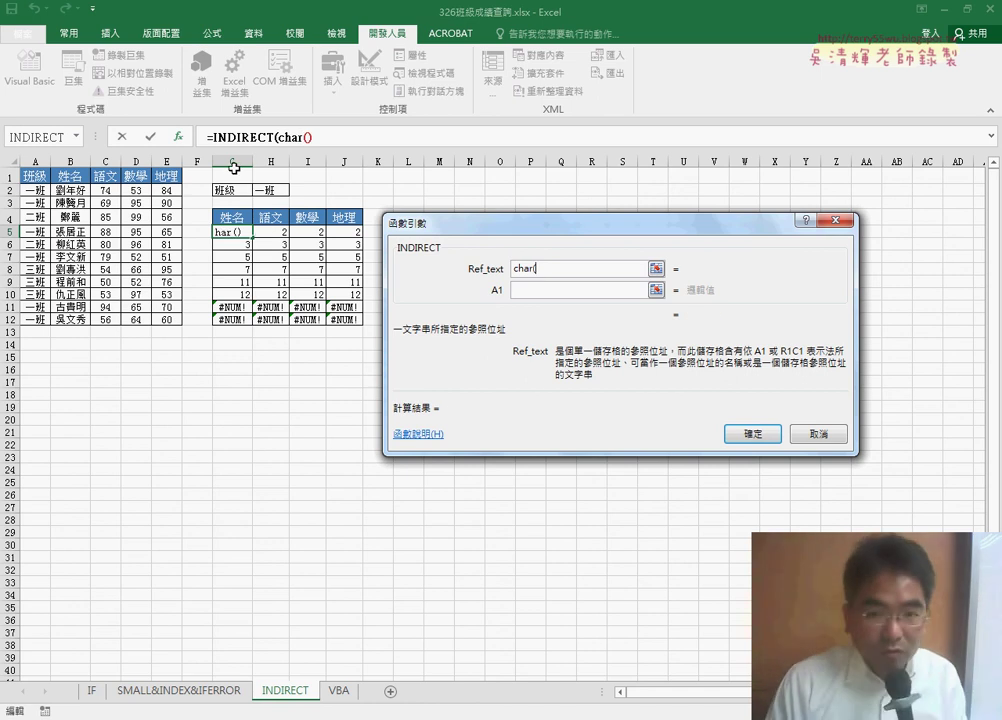
type("colu")
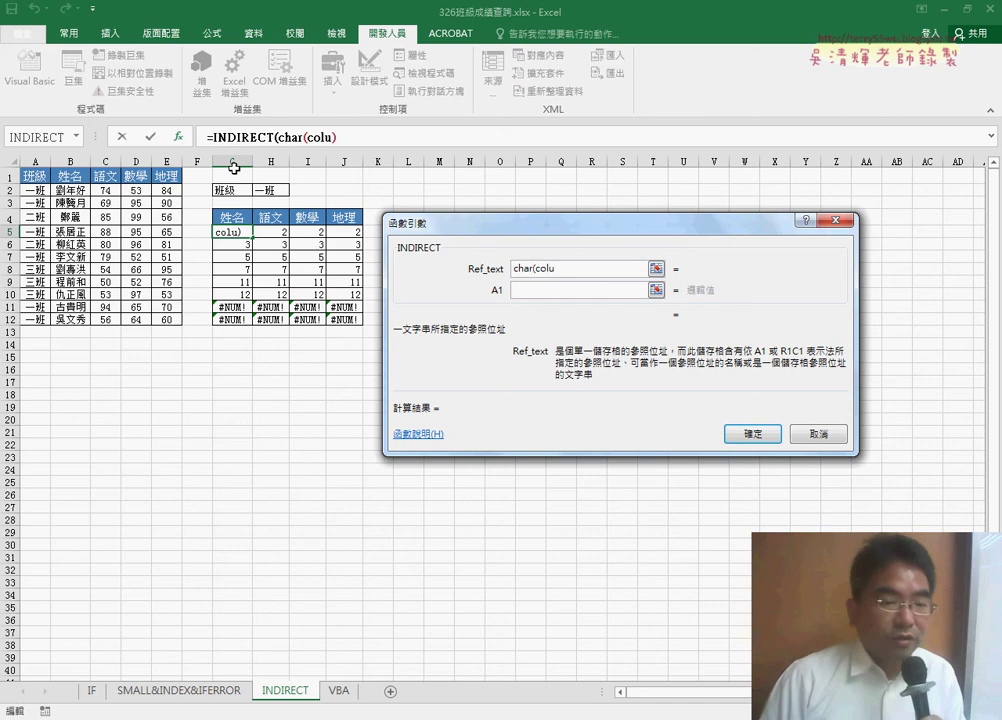
type("mn(")
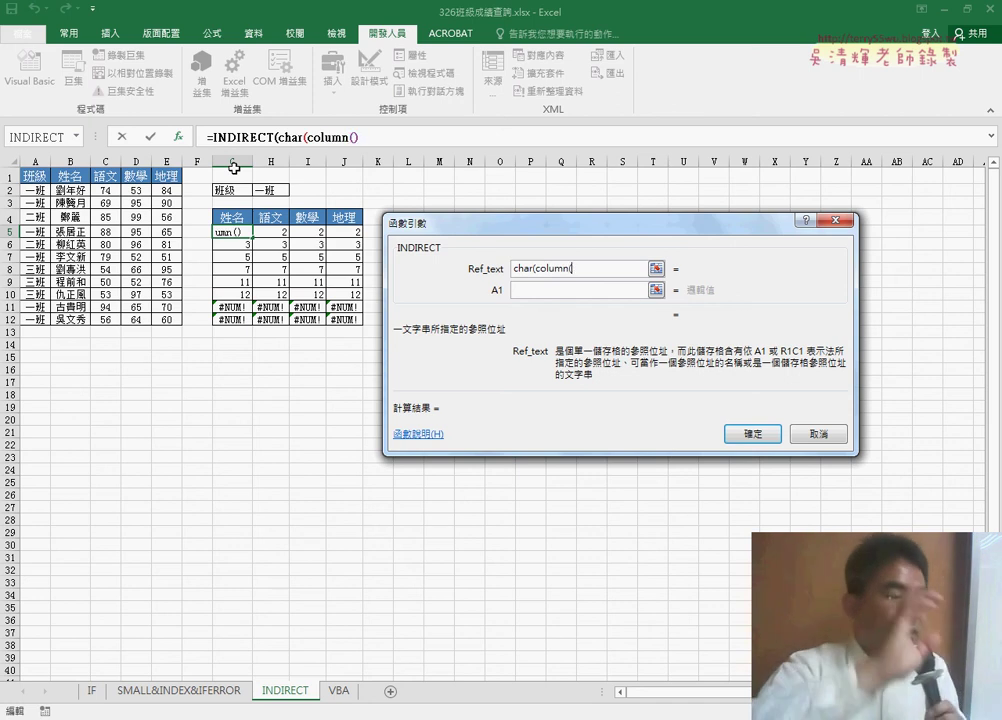
type(")")
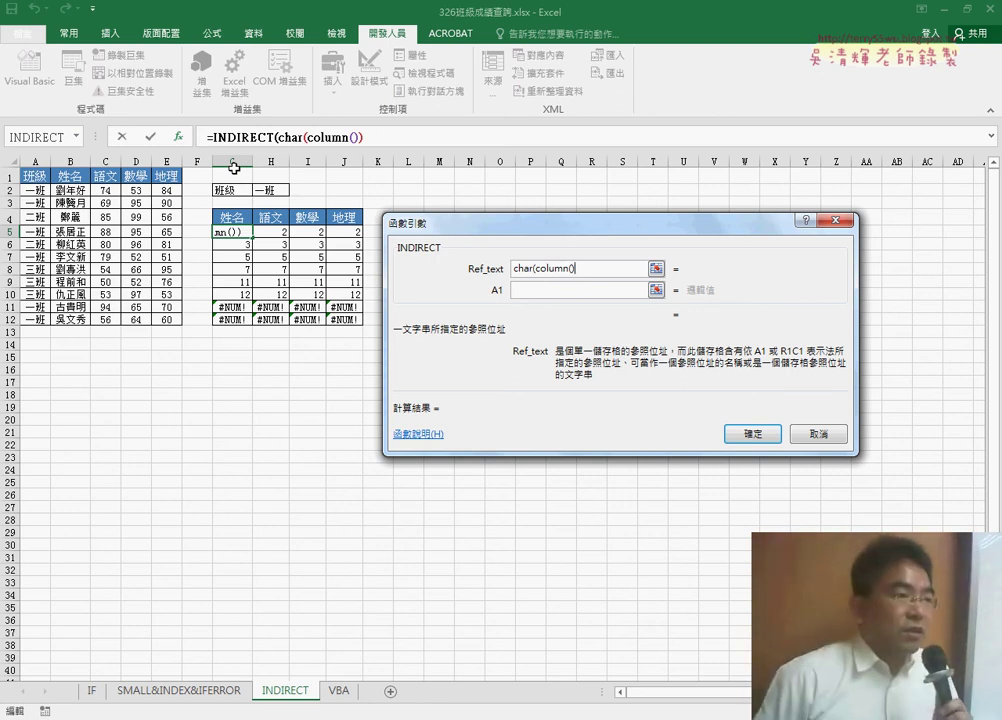
type("+")
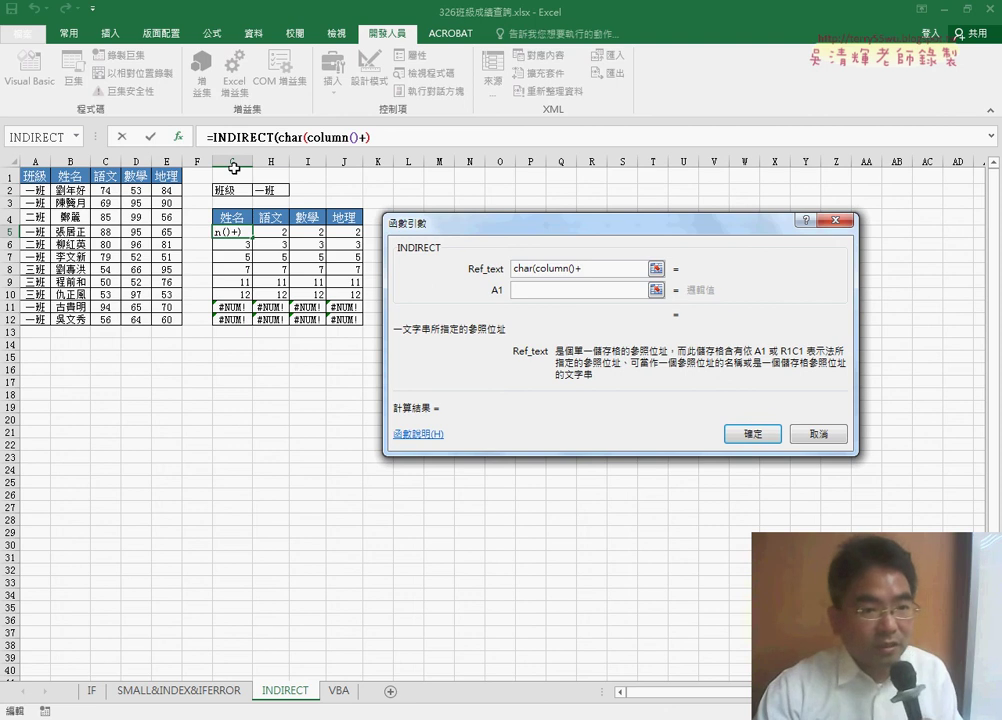
type("5")
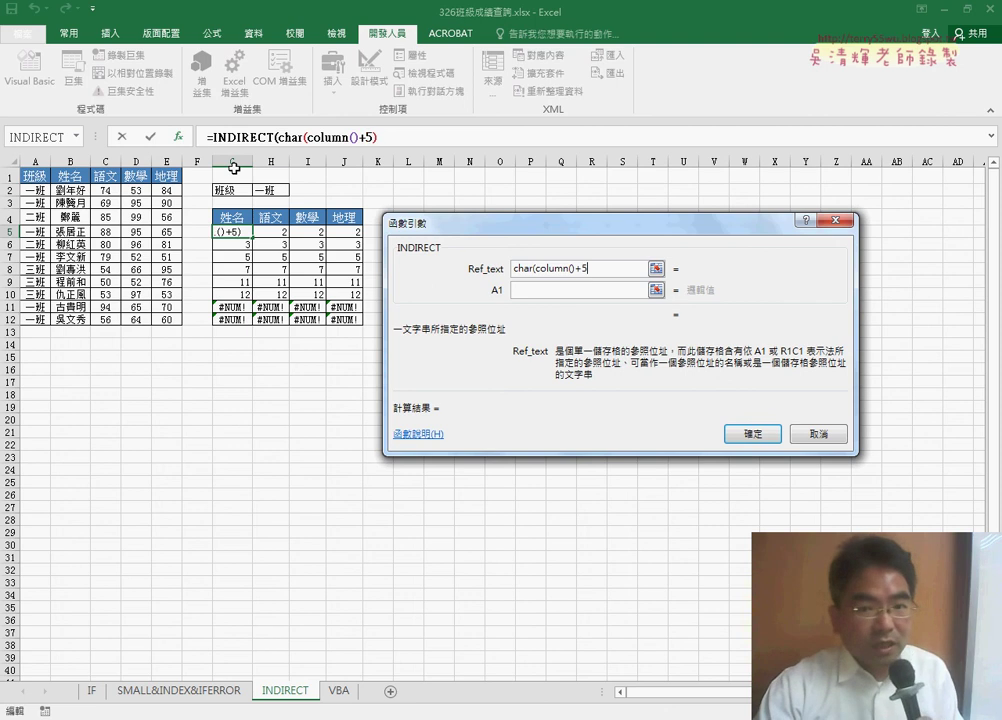
type("9")
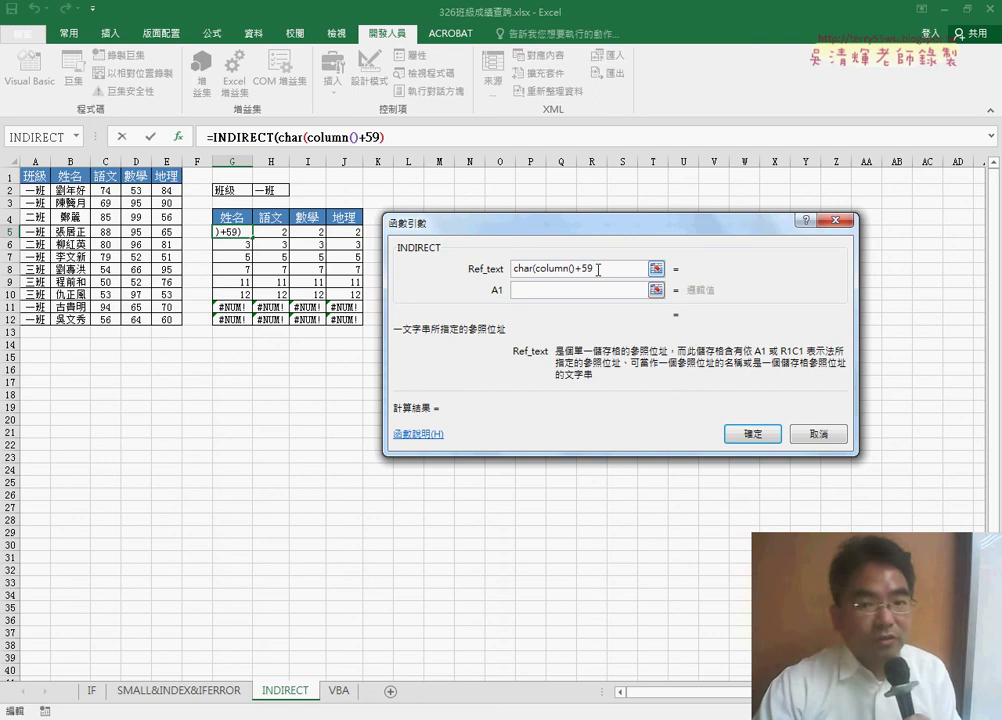
left_click_drag(598, 270, 535, 269)
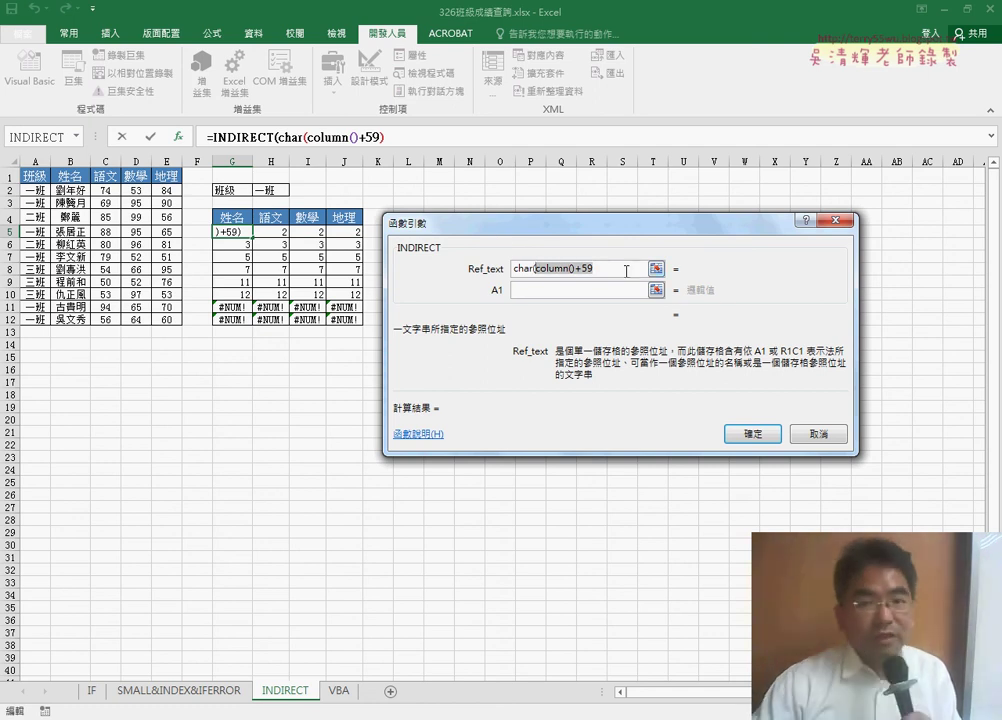
left_click(614, 267)
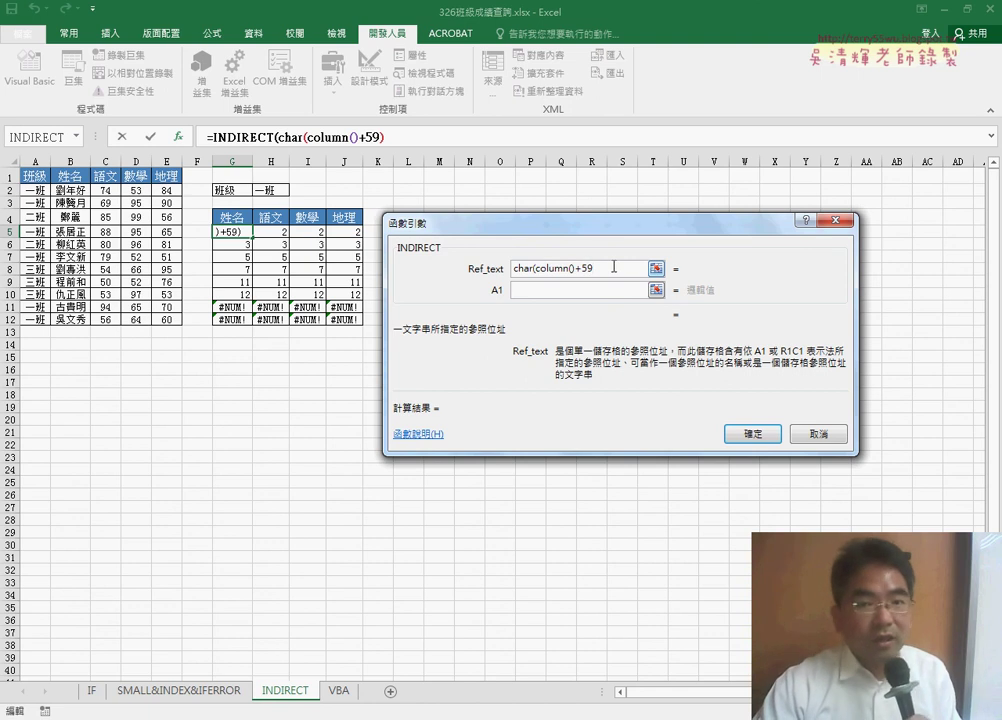
type(")")
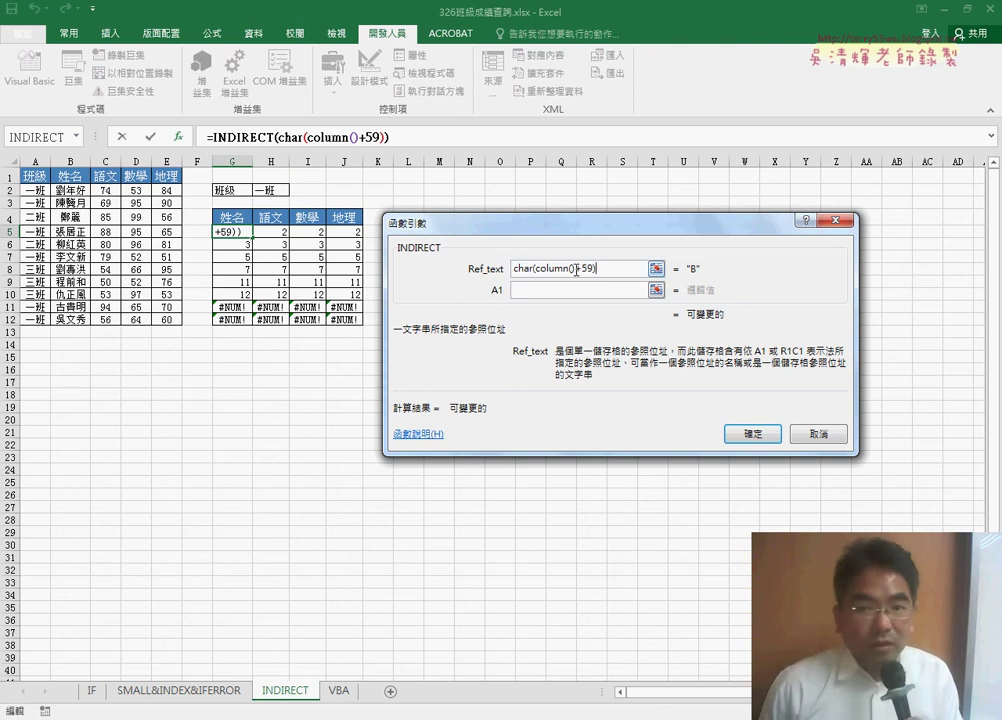
- Try fixed numbers 8 and 9 in place of COLUMN(), then restore COLUMN()
left_click_drag(571, 267, 538, 267)
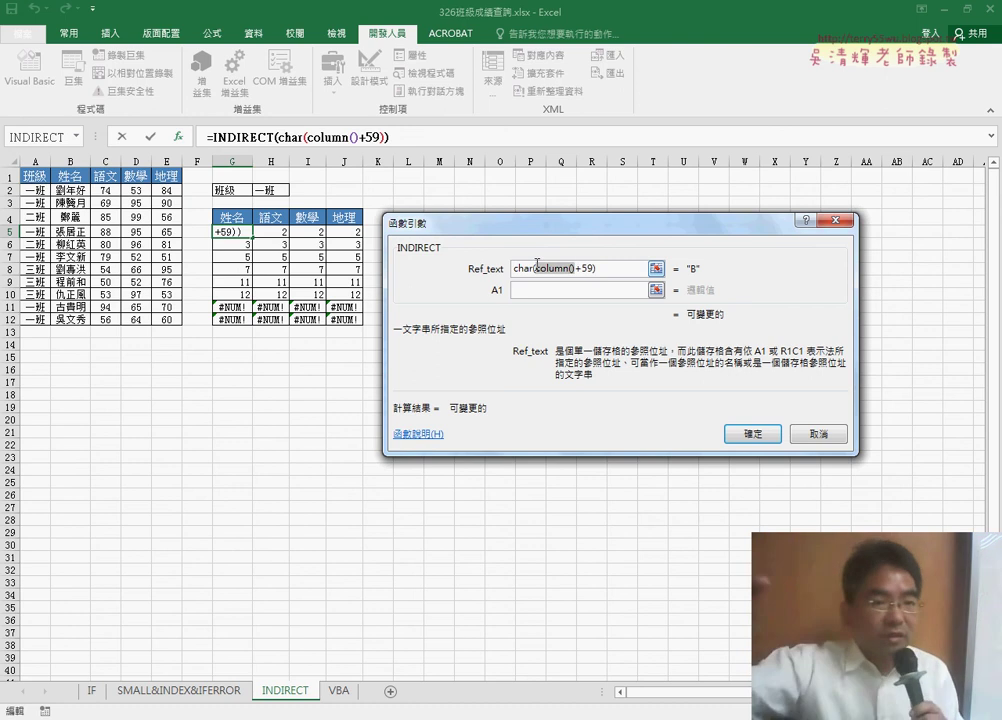
type("8")
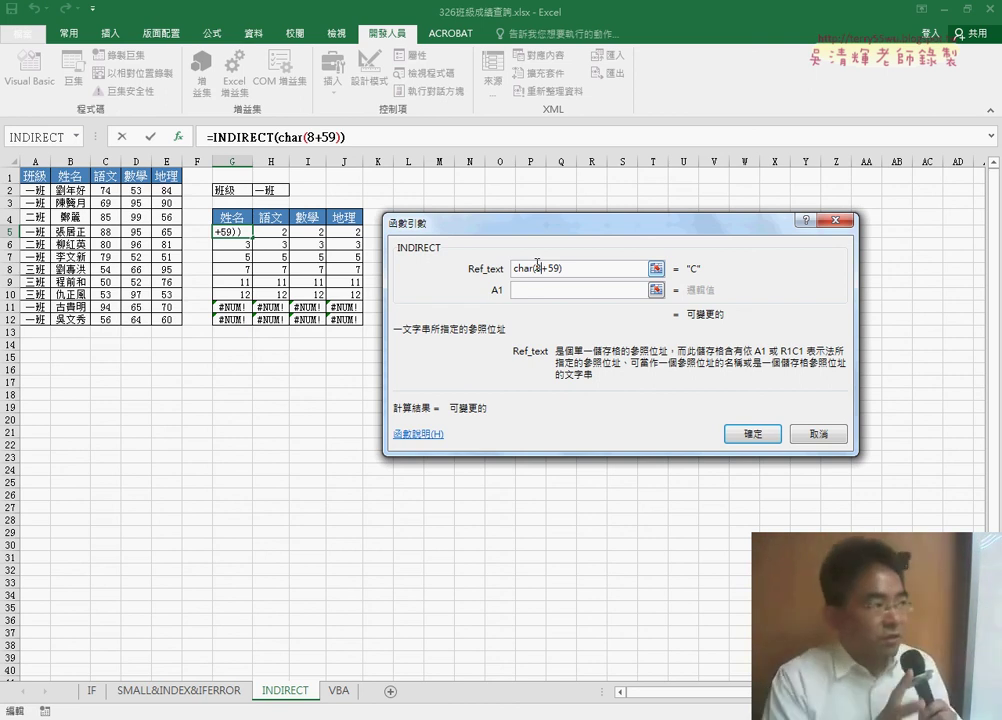
key("BackSpace")
type("9")
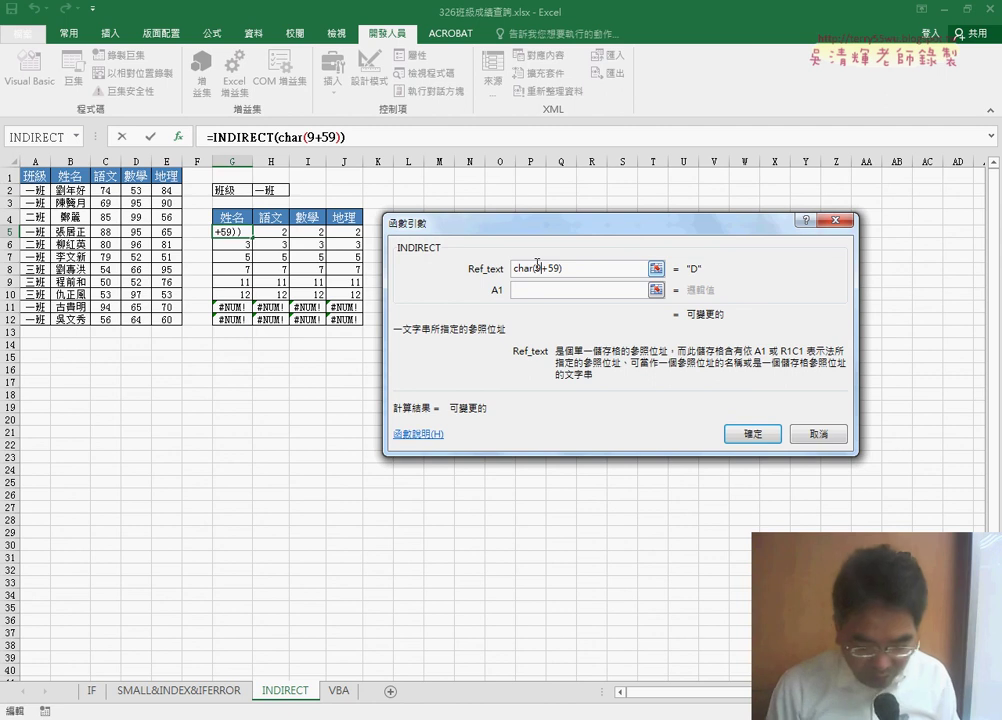
key("Delete")
type("c")
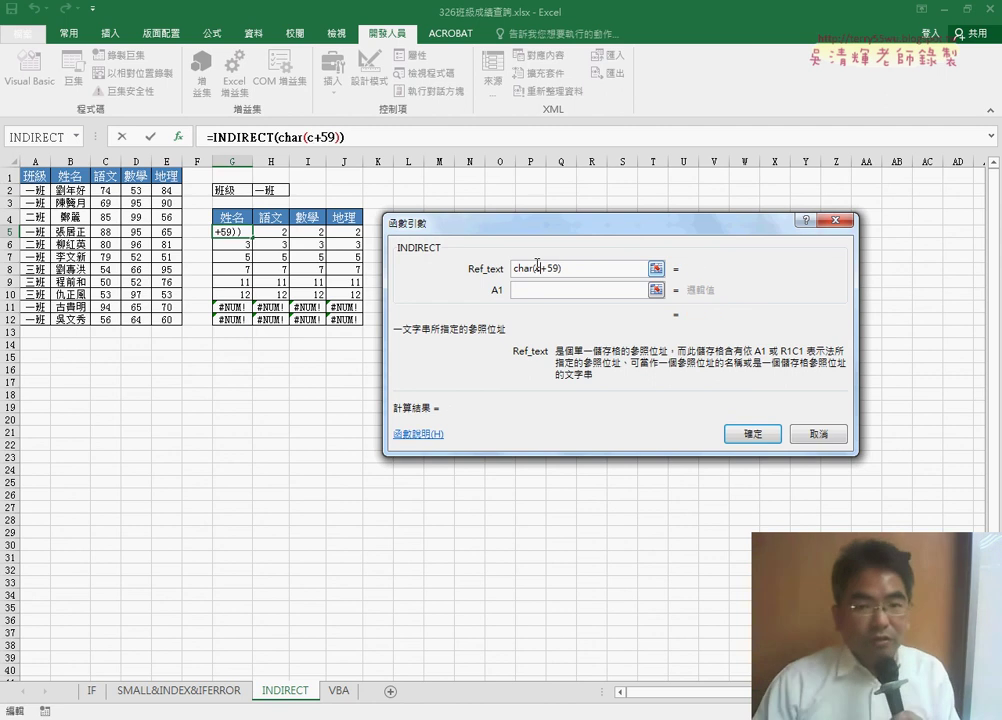
type("olumn")
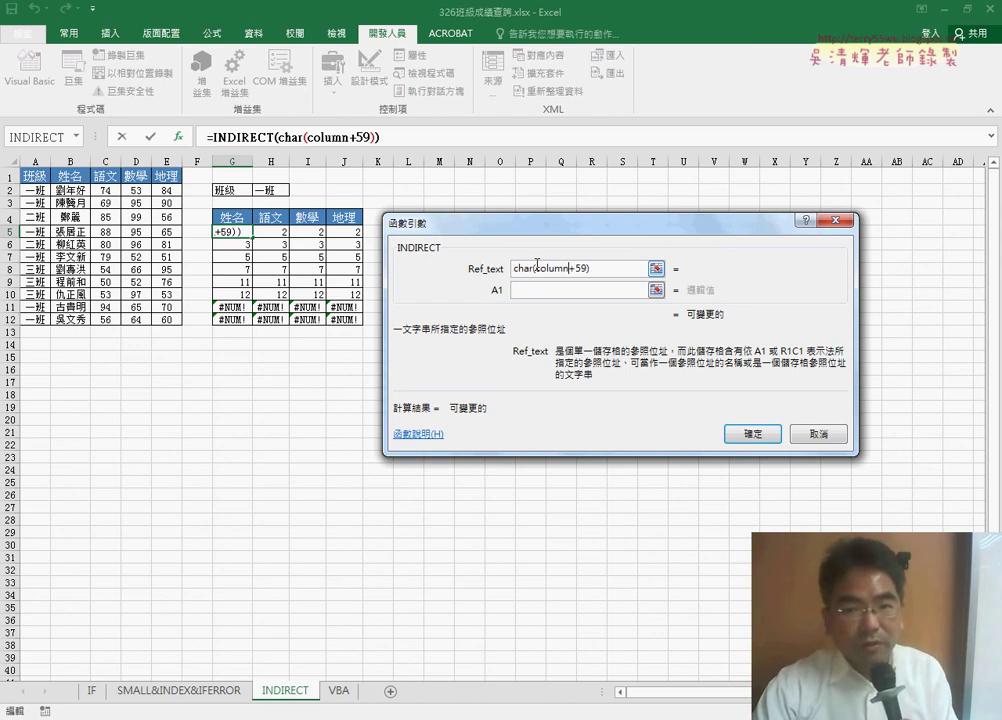
type("()")
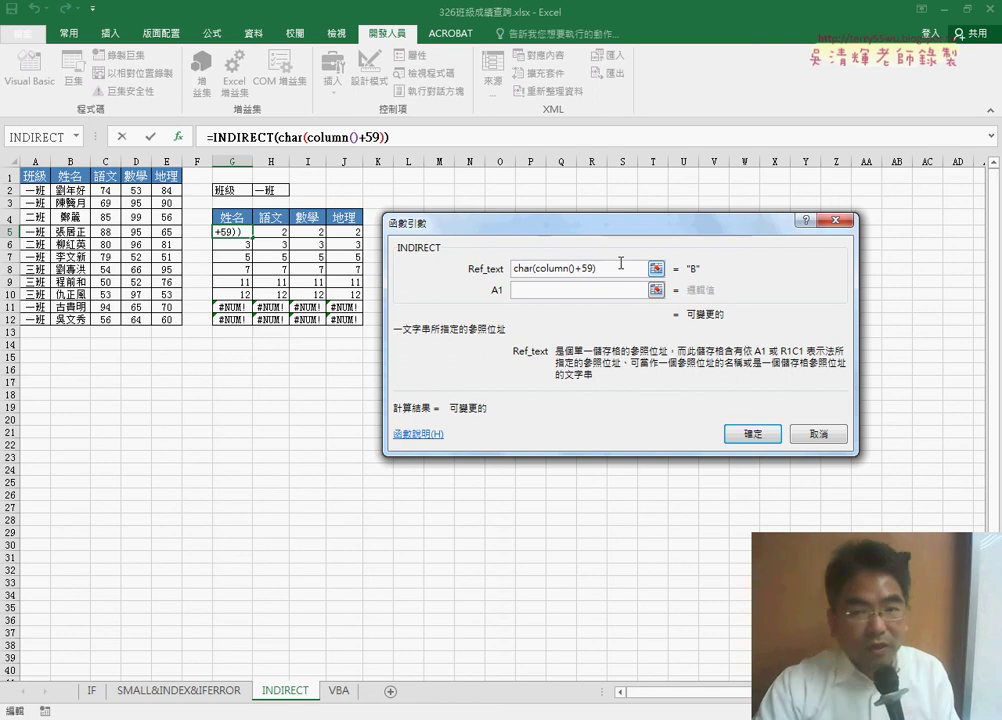
- Append & plus the pasted SMALL formula and confirm G5 as an array formula
type("&")
type("SMALL(IF($A$2:$A$12=$H$2,ROW($A$2:$A$12),\"N\"),ROW()-4)")
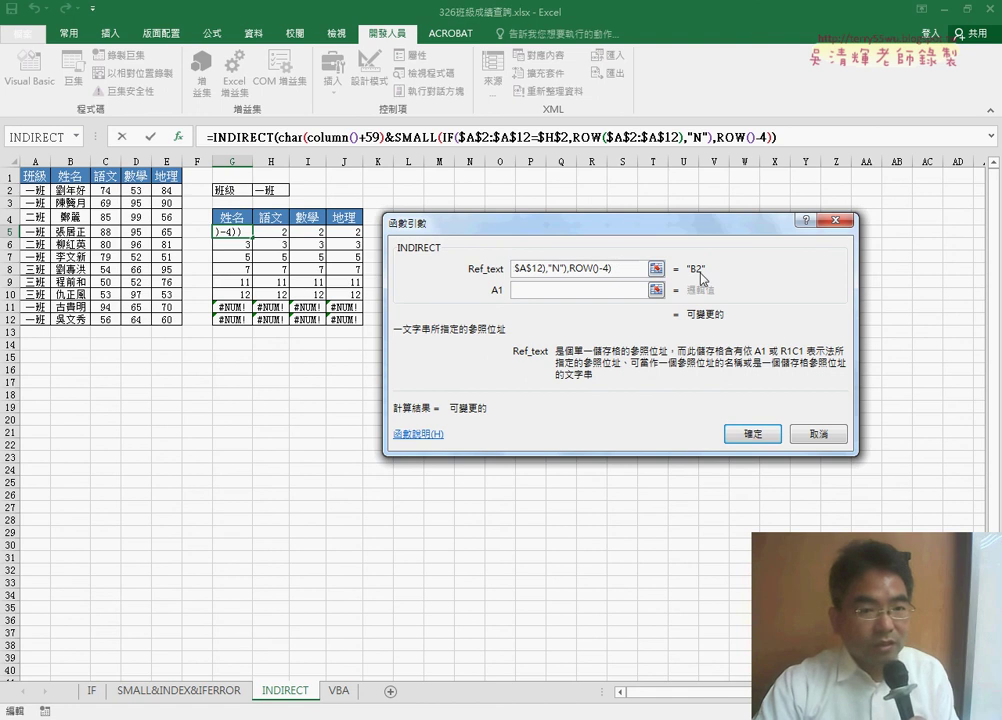
key("ctrl+shift+Return")
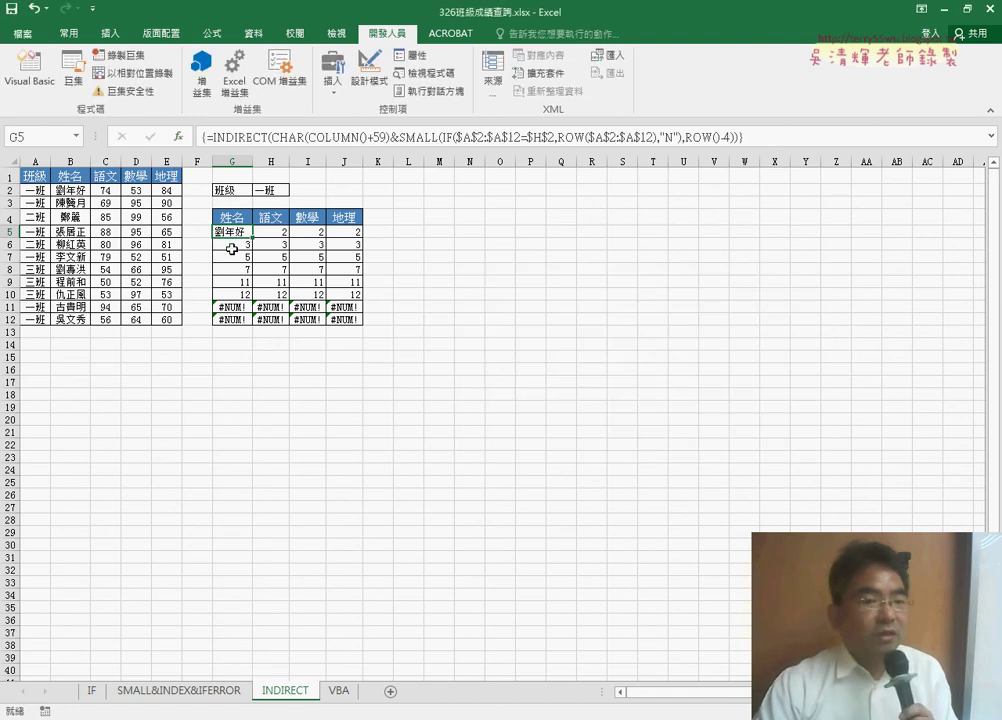
mouse_move(255, 238)
left_mouse_down()
mouse_move(358, 240)
mouse_move(367, 325)
left_mouse_up()
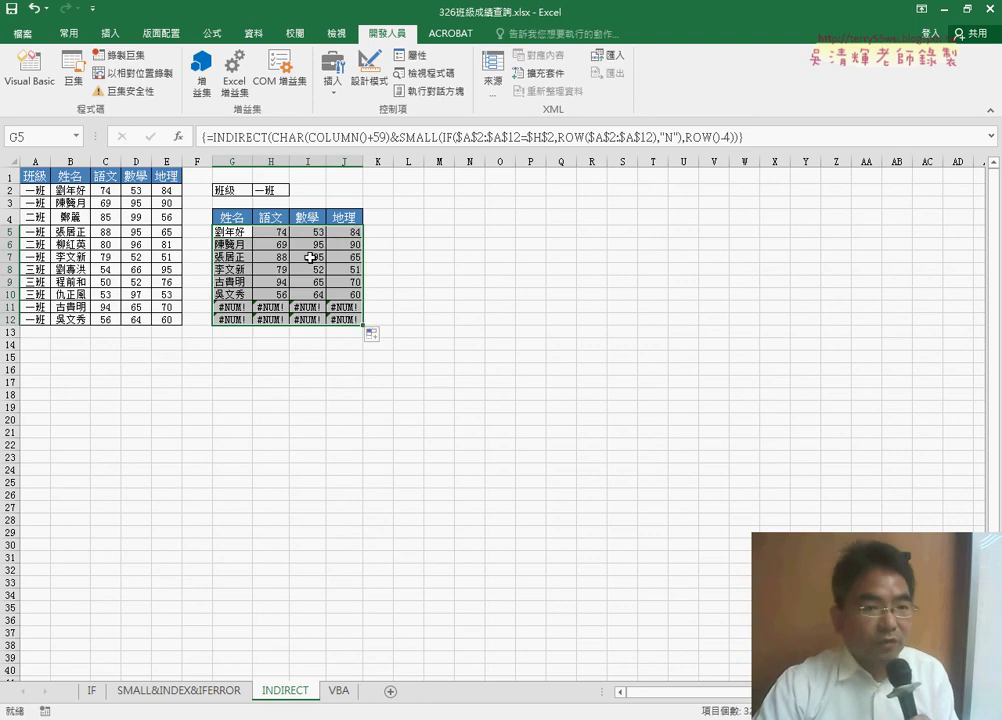
left_click_drag(210, 137, 782, 139)
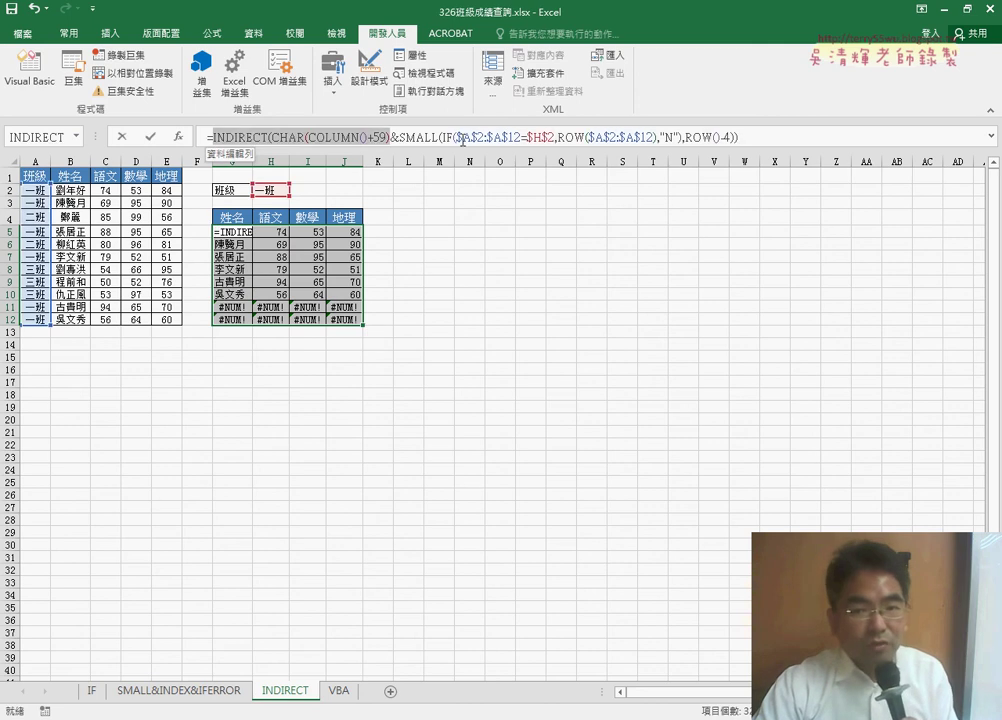
right_click(782, 139)
left_click(805, 150)
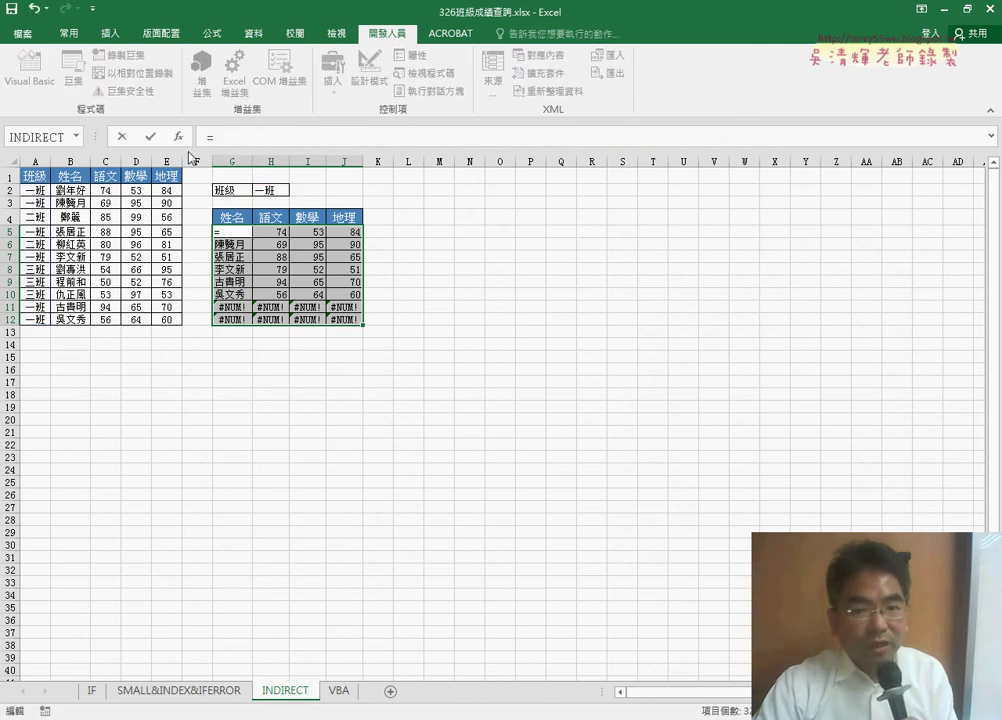
left_click(178, 136)
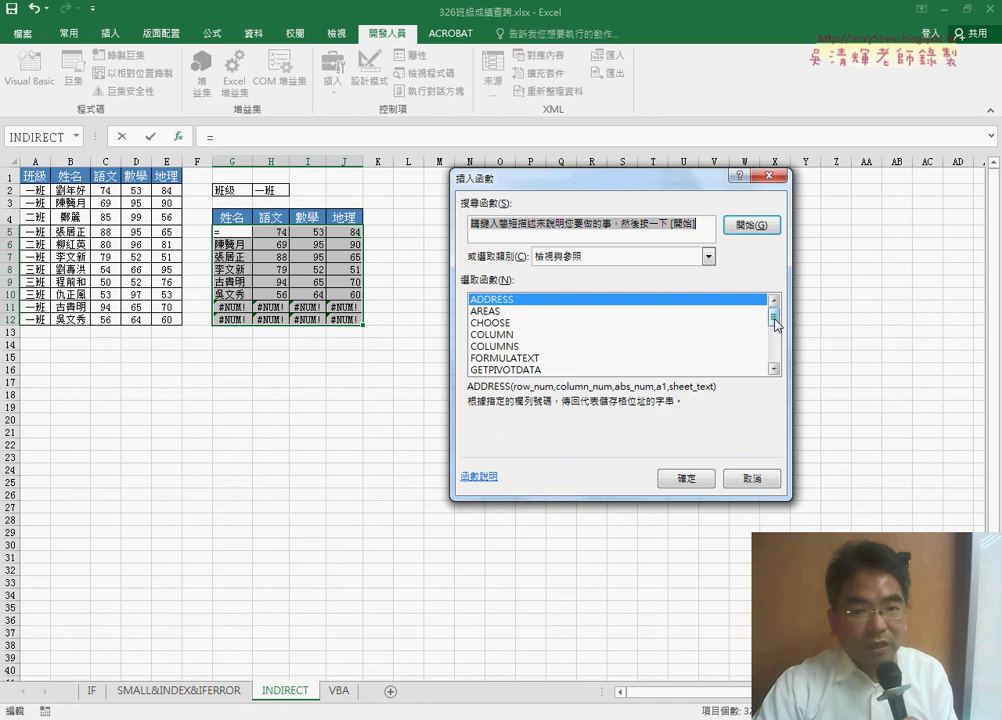
left_click(612, 256)
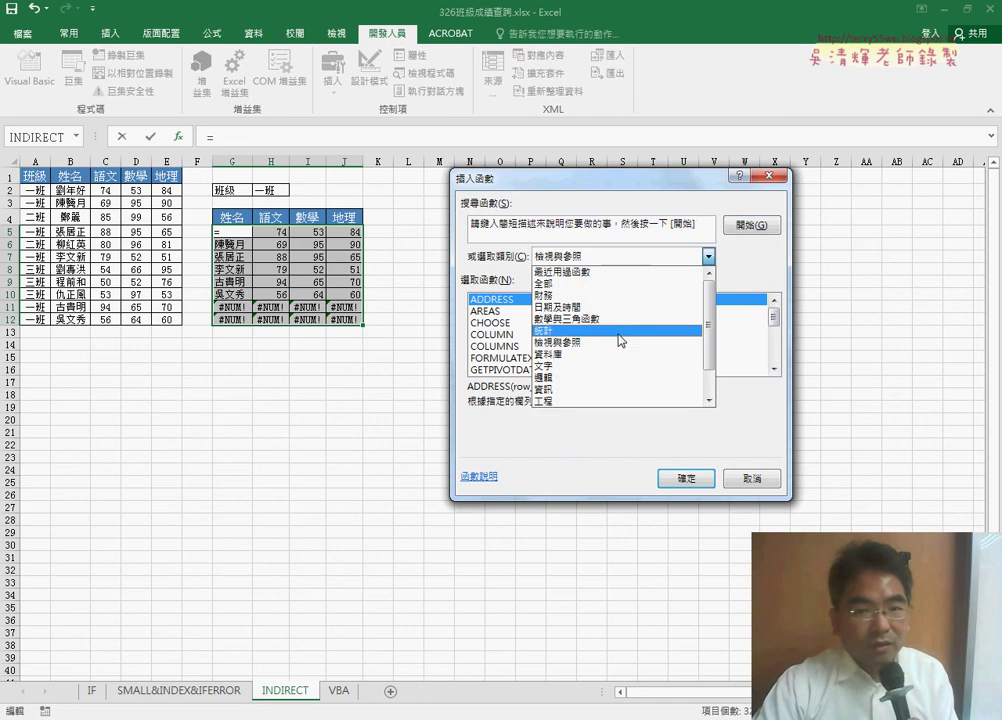
left_click(566, 377)
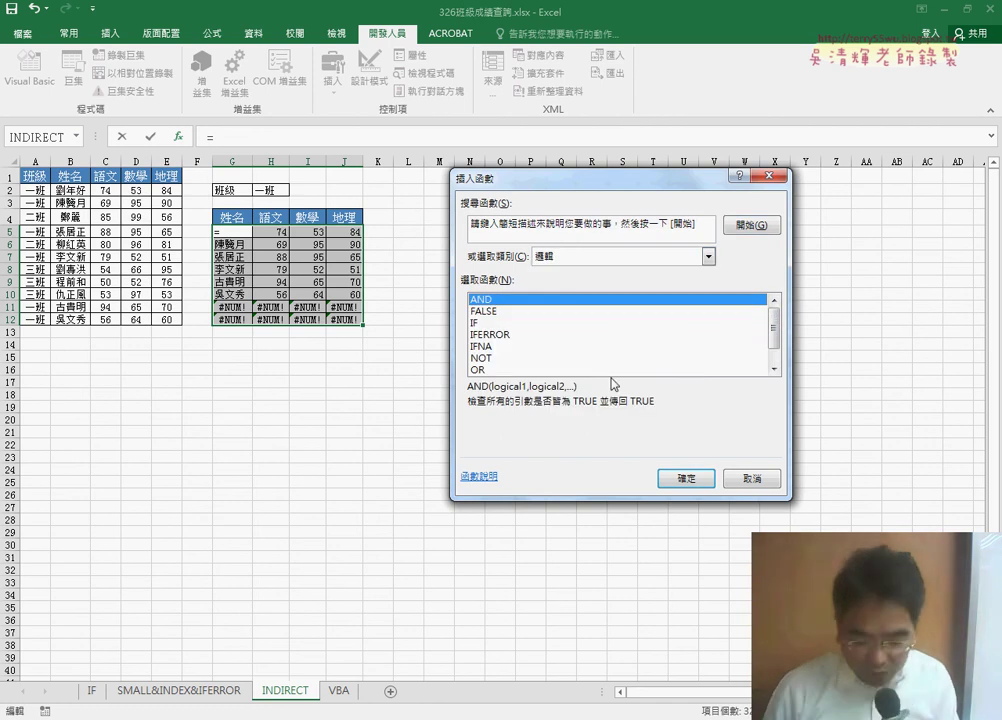
double_click(490, 334)
right_click(589, 273)
left_click(628, 319)
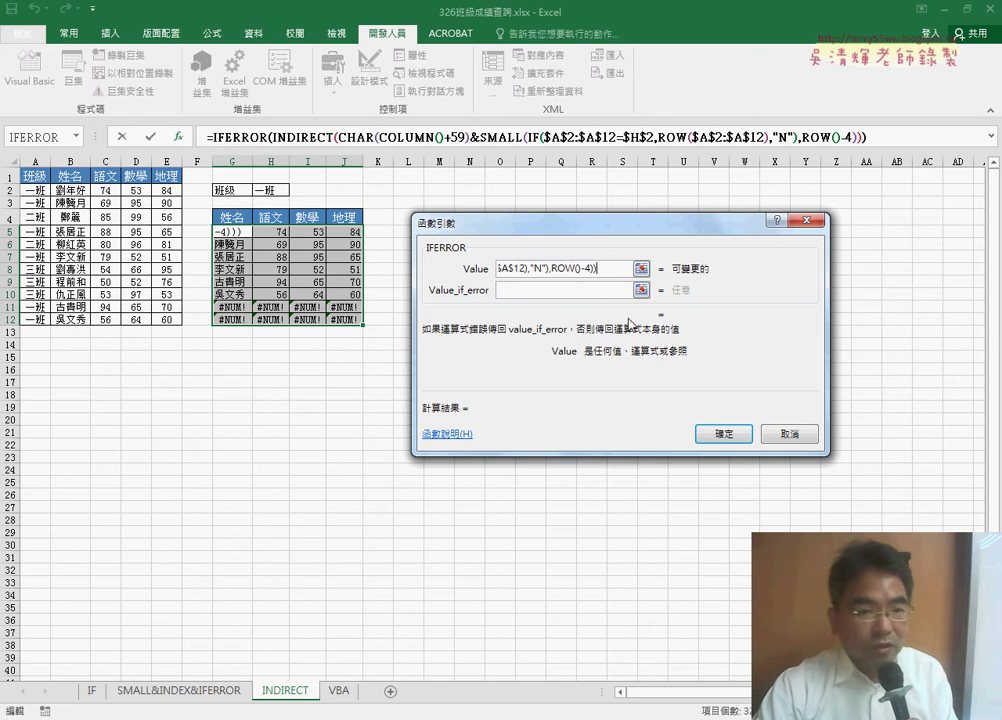
left_click(573, 289)
type("\"\"")
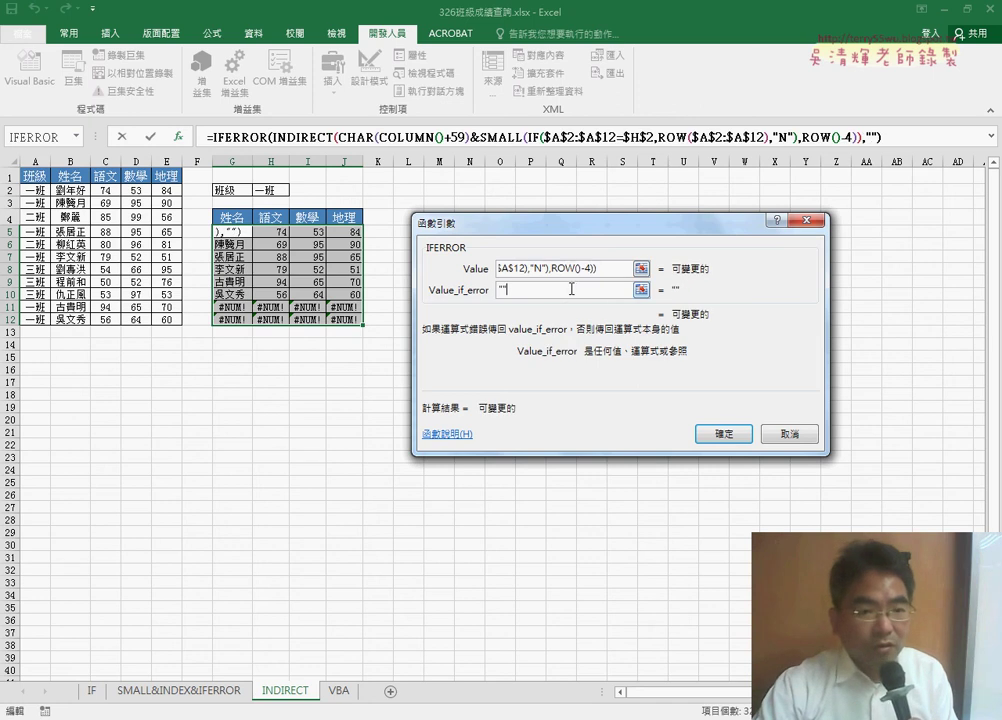
left_click(715, 433)
left_click(715, 433, "ctrl+shift")
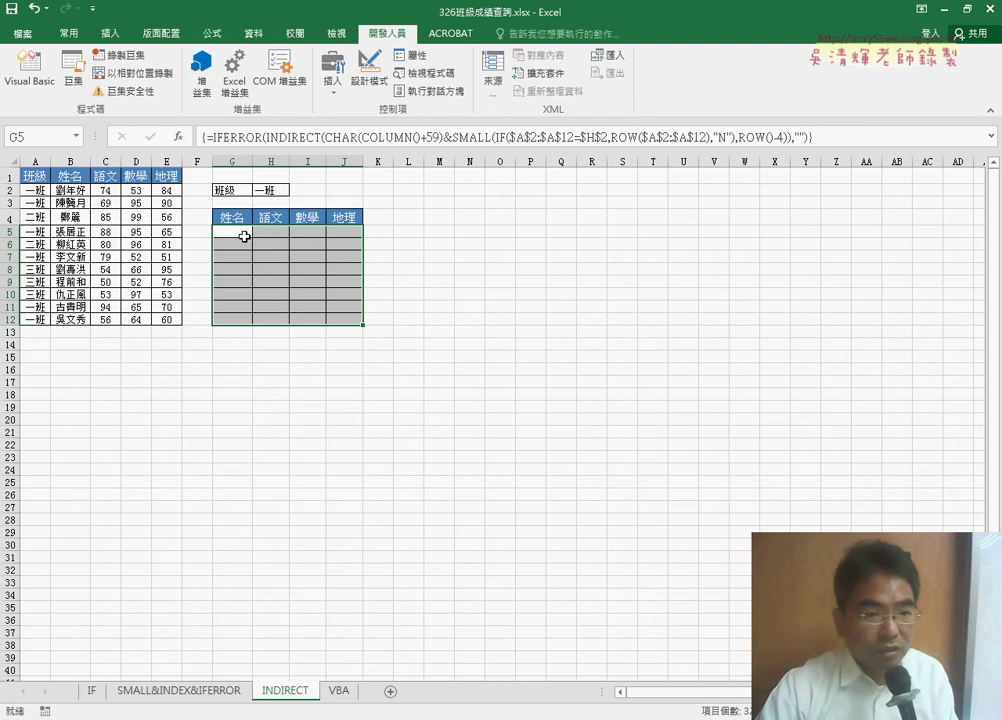
key("ctrl+z")
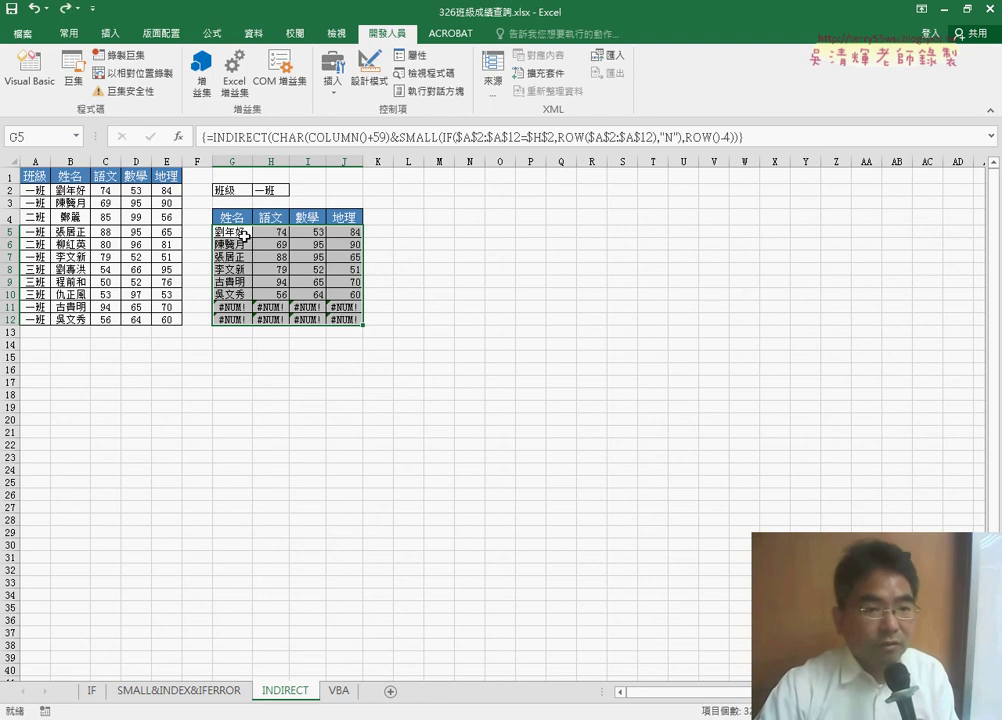
left_click(530, 344)
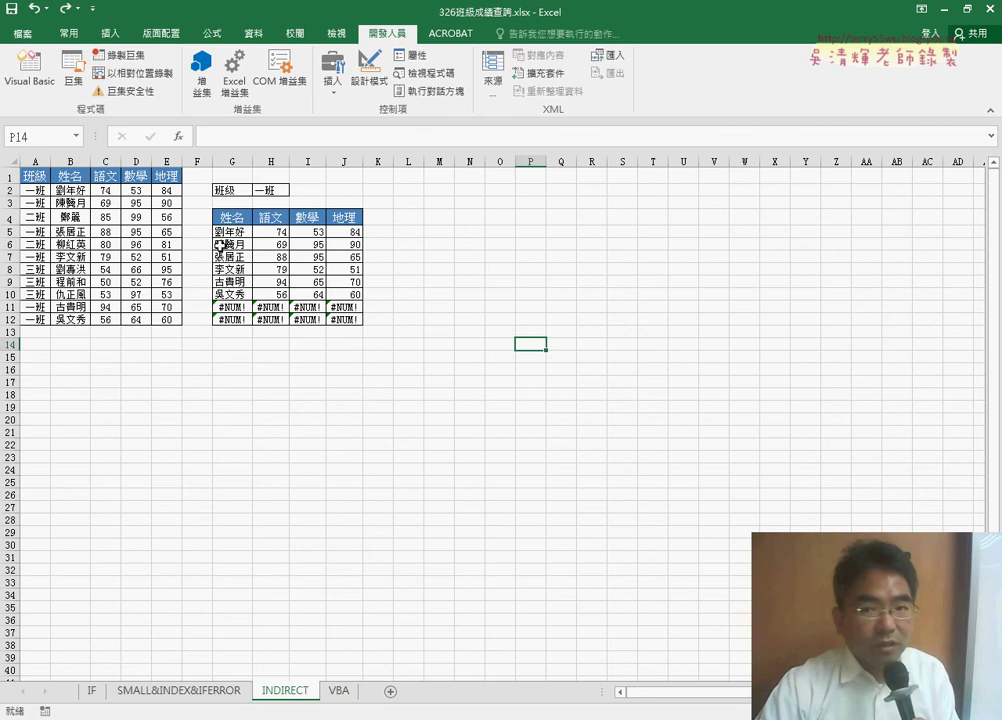
- Cut G5's INDIRECT array formula text after the equals sign
left_click(228, 231)
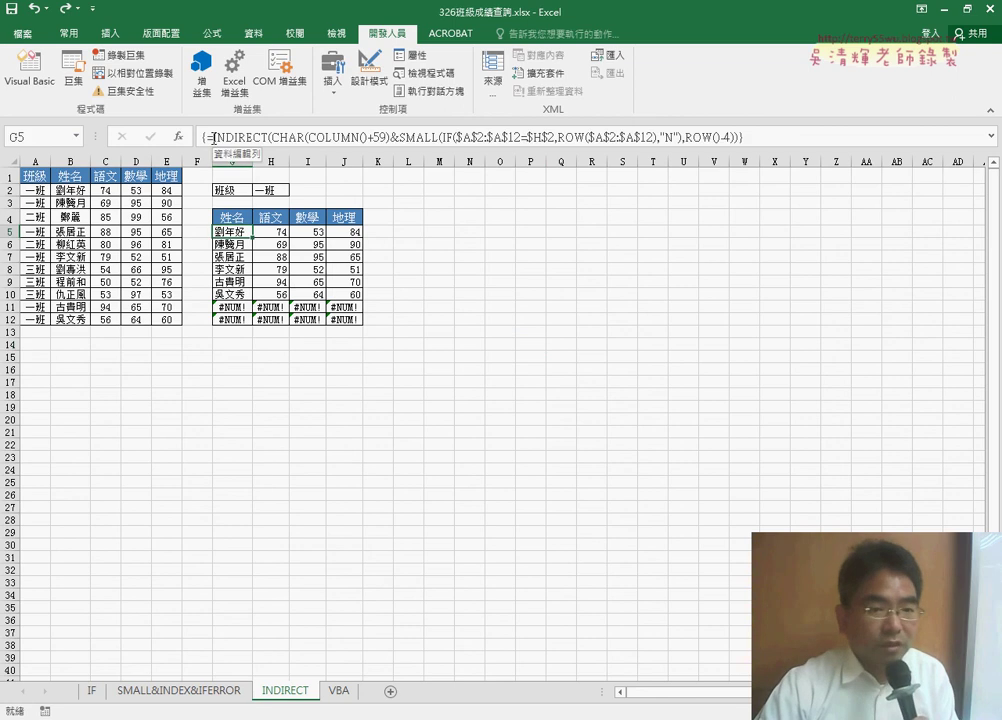
left_click(745, 137)
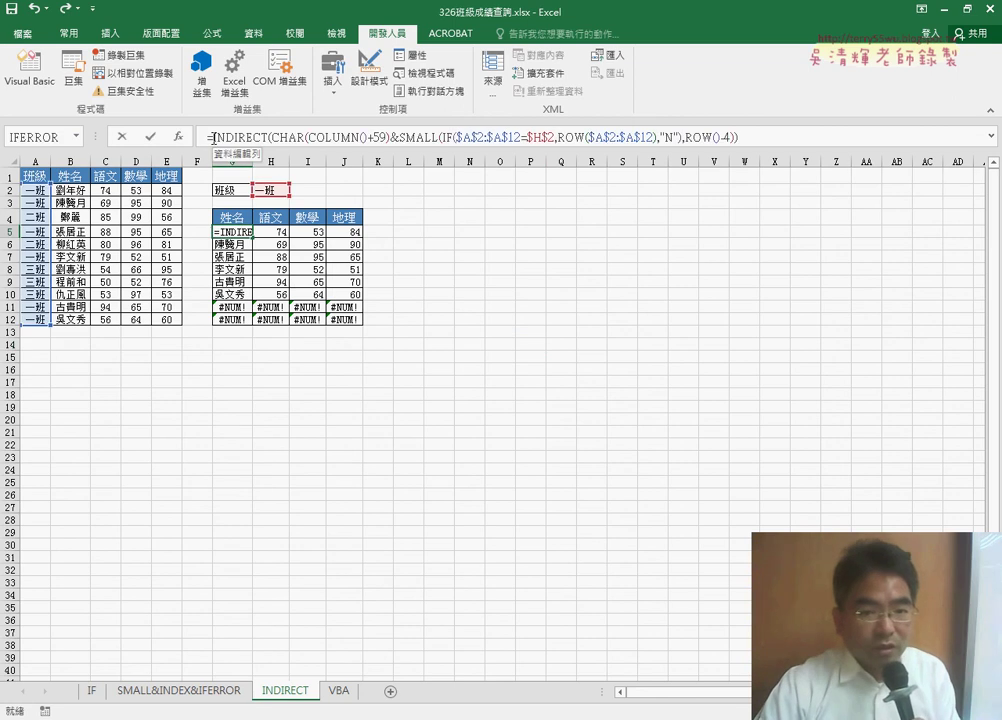
left_click_drag(745, 137, 214, 137)
right_click(748, 137)
left_click(785, 148)
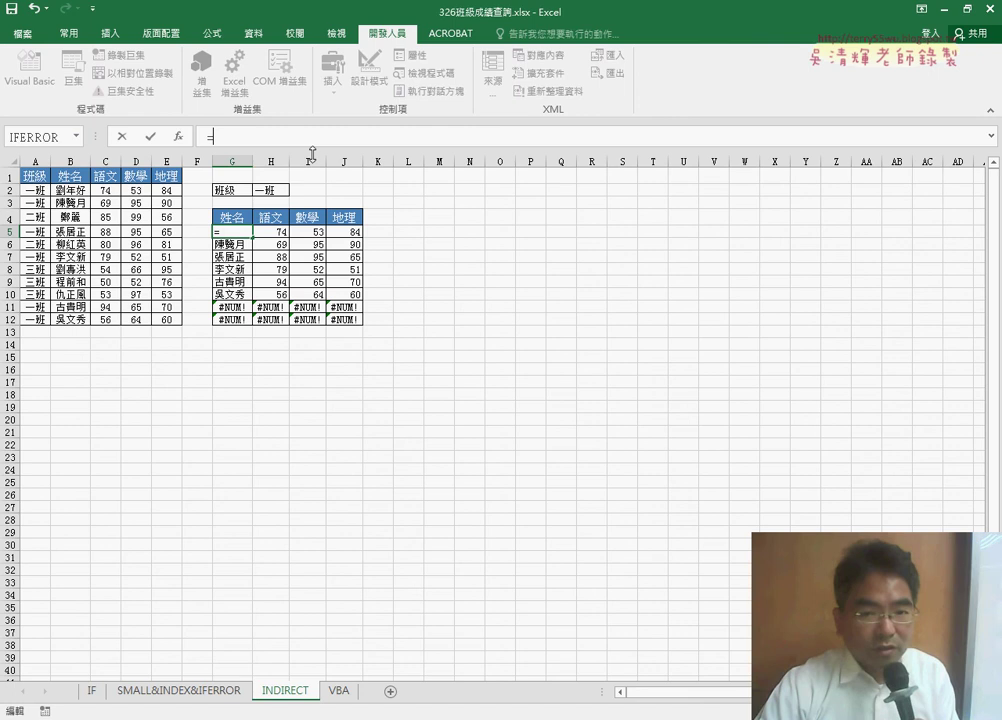
- Wrap the pasted formula in IFERROR with "" as Value_if_error, then select G5:J12
left_click(178, 140)
double_click(585, 342)
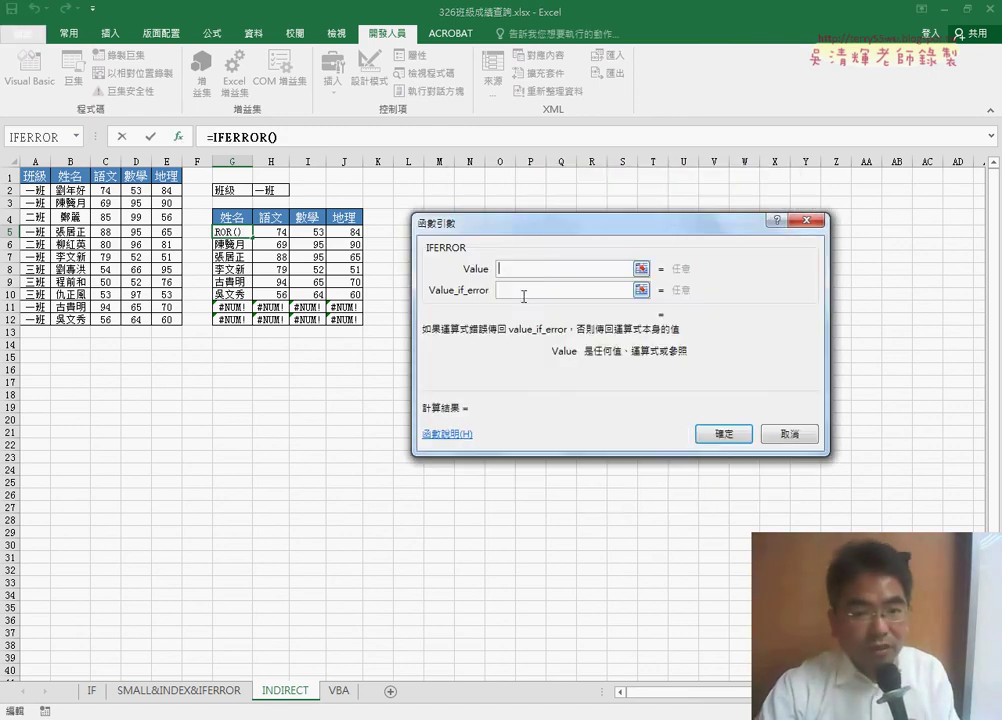
right_click(545, 268)
left_click(559, 311)
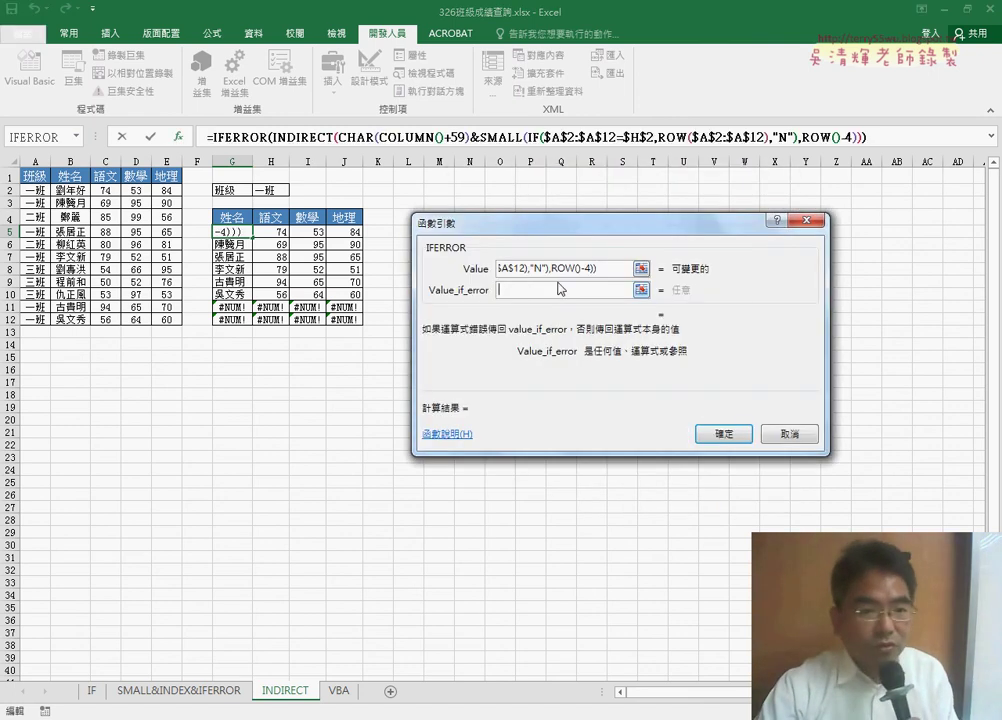
left_click(560, 289)
type("\"\"")
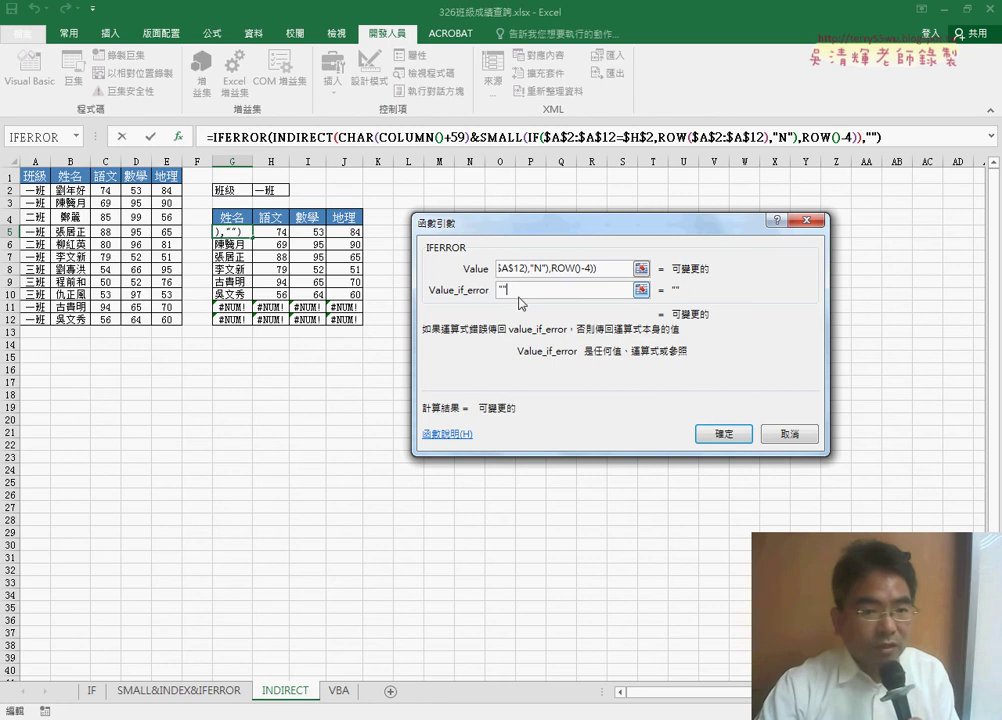
left_click(711, 434, "ctrl+shift")
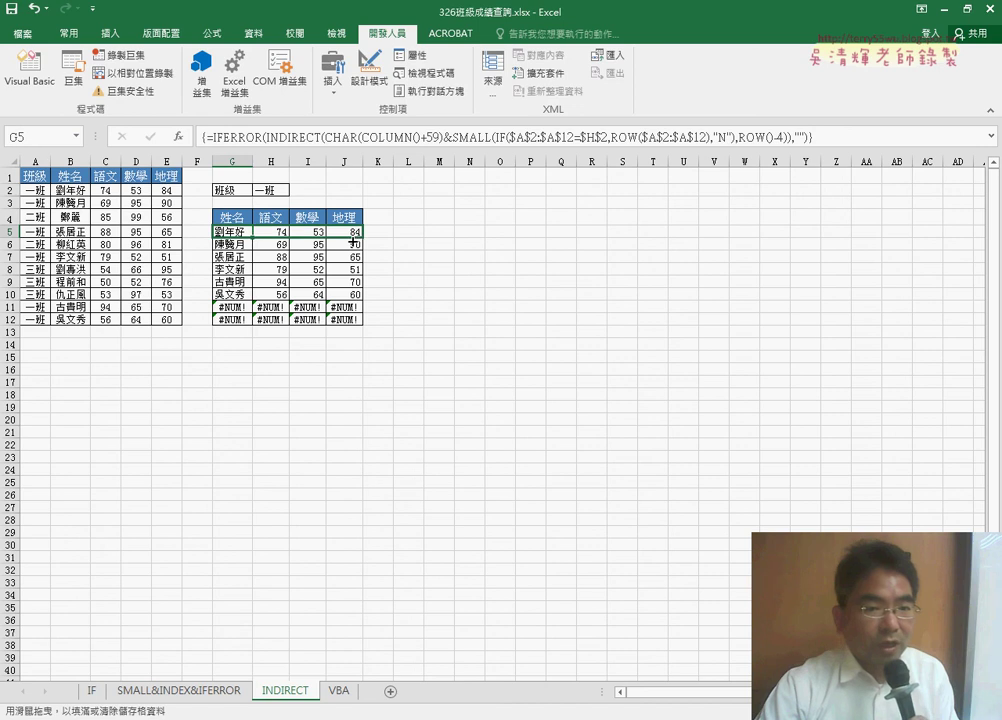
mouse_move(251, 237)
left_mouse_down()
mouse_move(362, 238)
mouse_move(364, 325)
left_mouse_up()
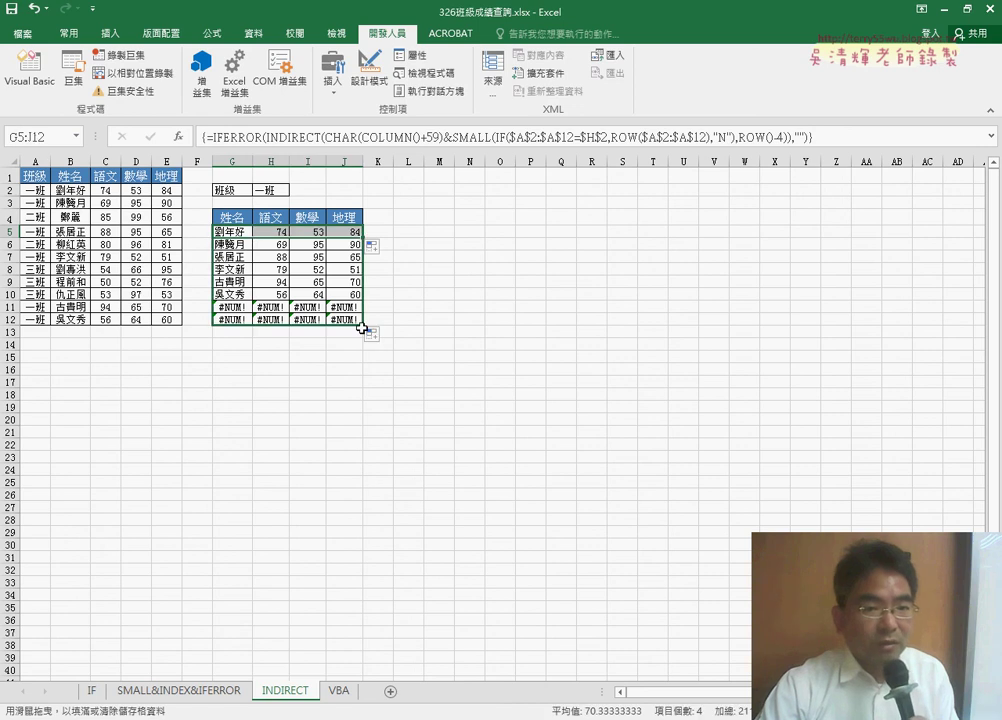
- Pick 二班, then 三班, from H2's dropdown and review G5's formula
left_click(270, 190)
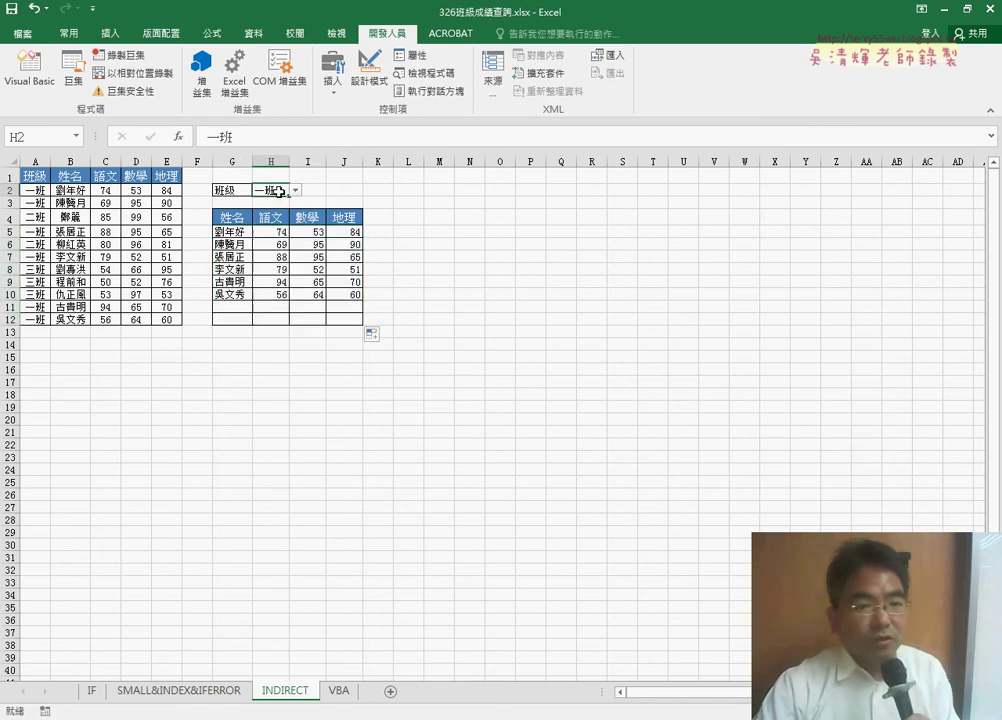
left_click(295, 190)
left_click(288, 214)
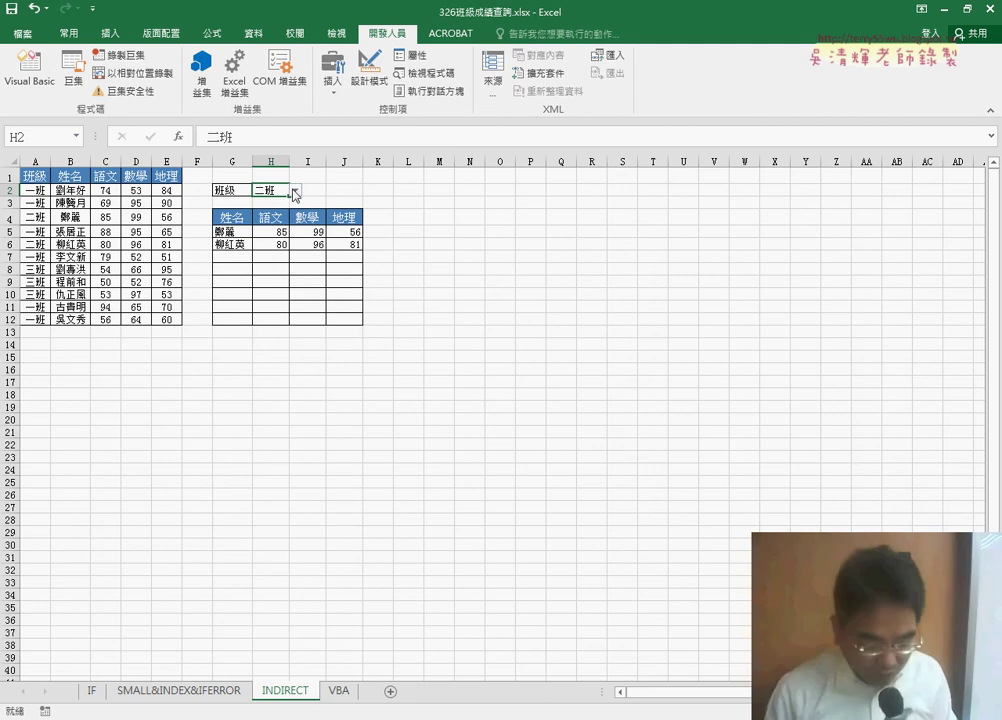
left_click(295, 190)
left_click(278, 225)
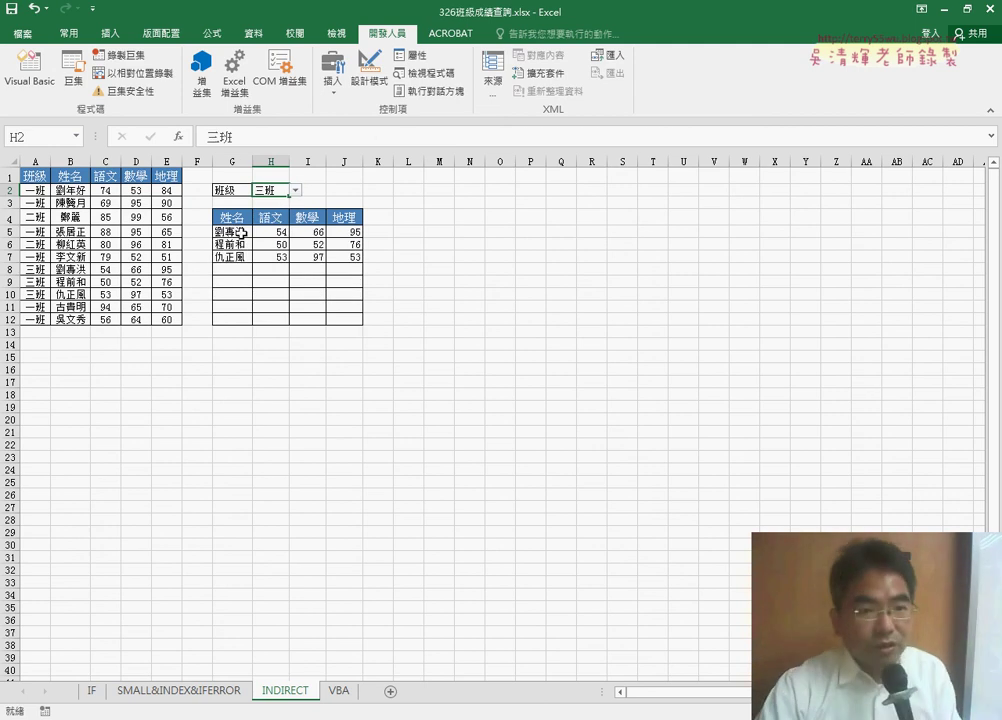
left_click(241, 233)
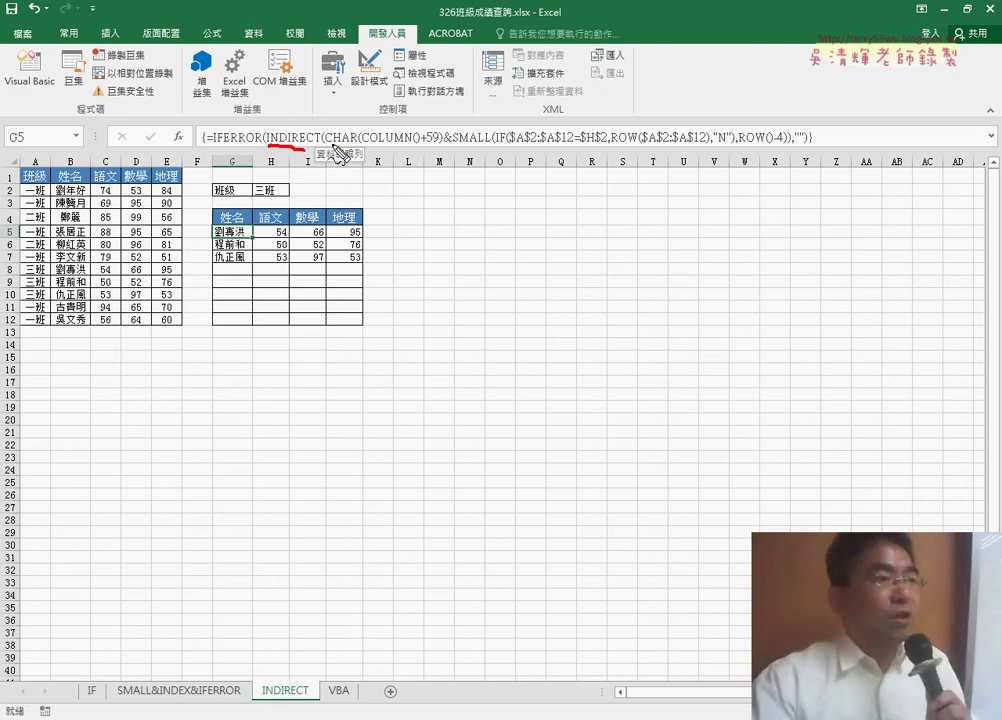
left_click_drag(365, 143, 440, 144)
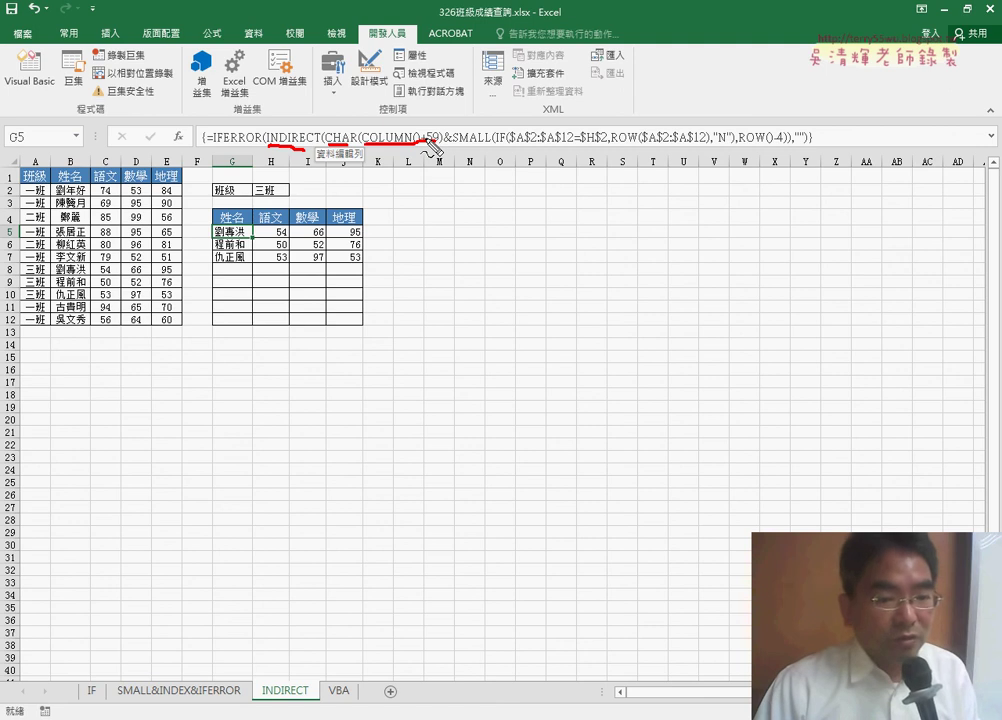
key("Escape")
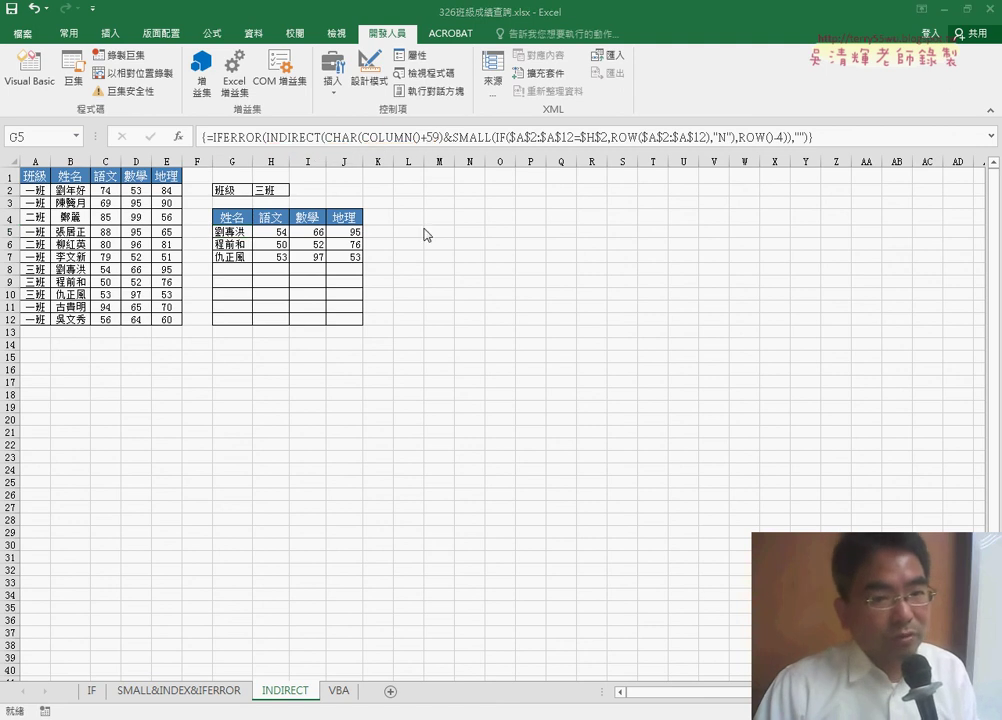
- On the VBA sheet, choose 一班 then 二班 in H2, running the 班級 macro after each
left_click(340, 691)
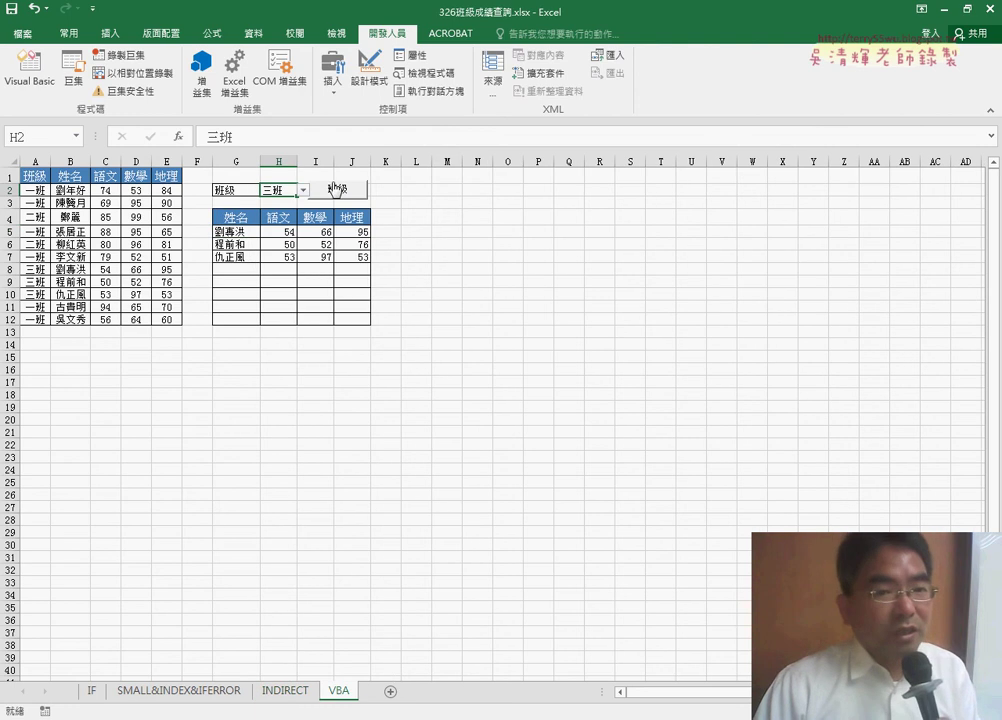
left_click(336, 190)
left_click(303, 190)
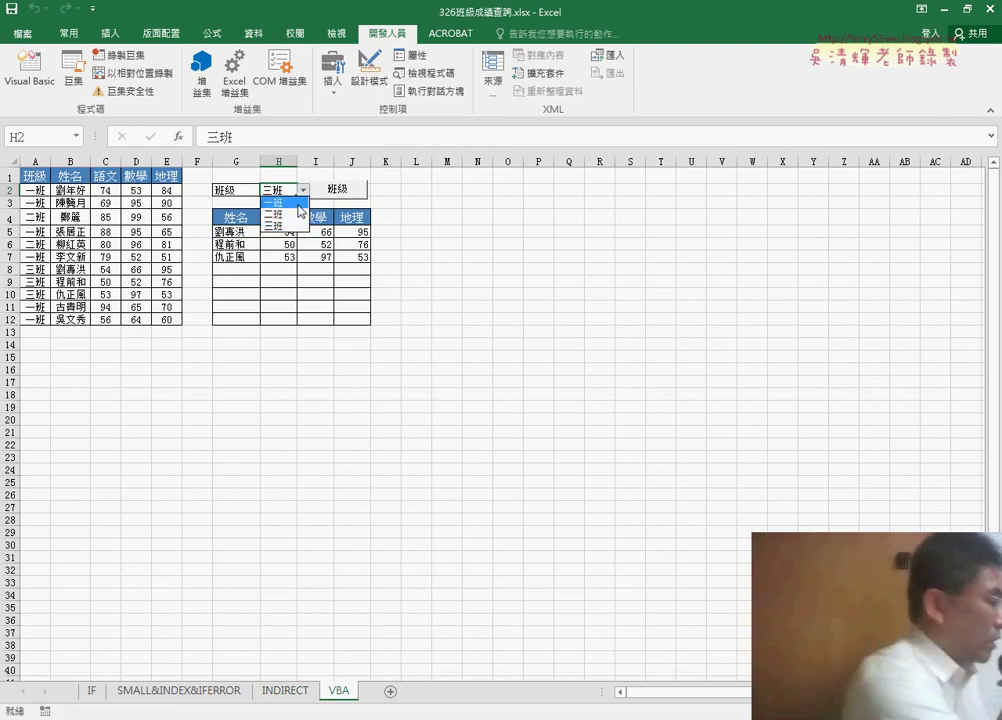
left_click(275, 204)
left_click(330, 190)
left_click(303, 190)
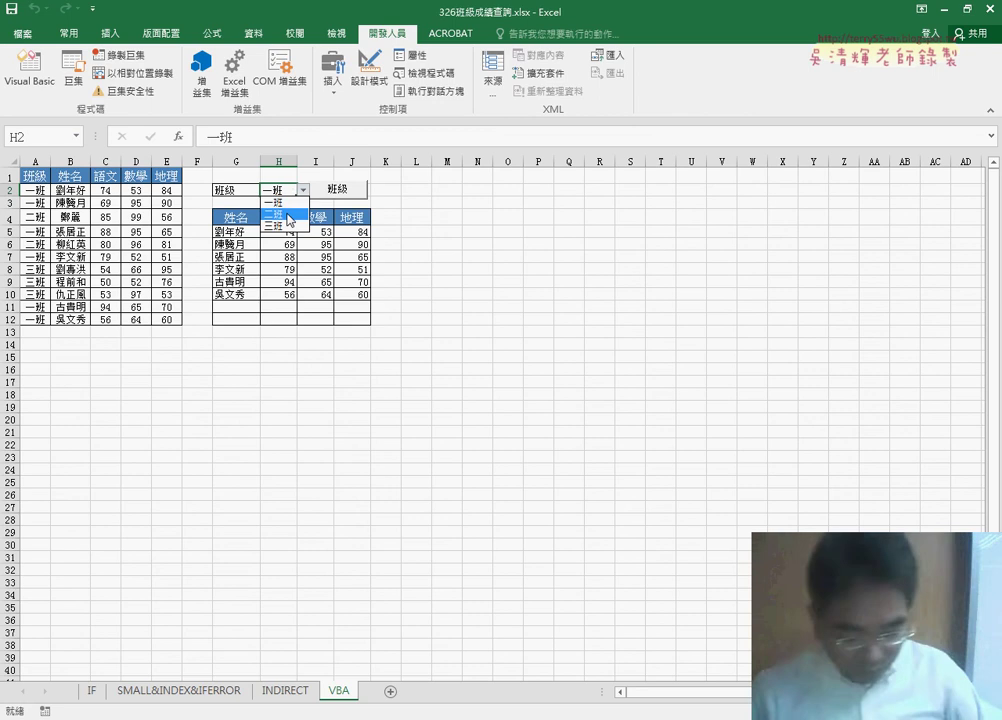
left_click(275, 216)
left_click(331, 190)
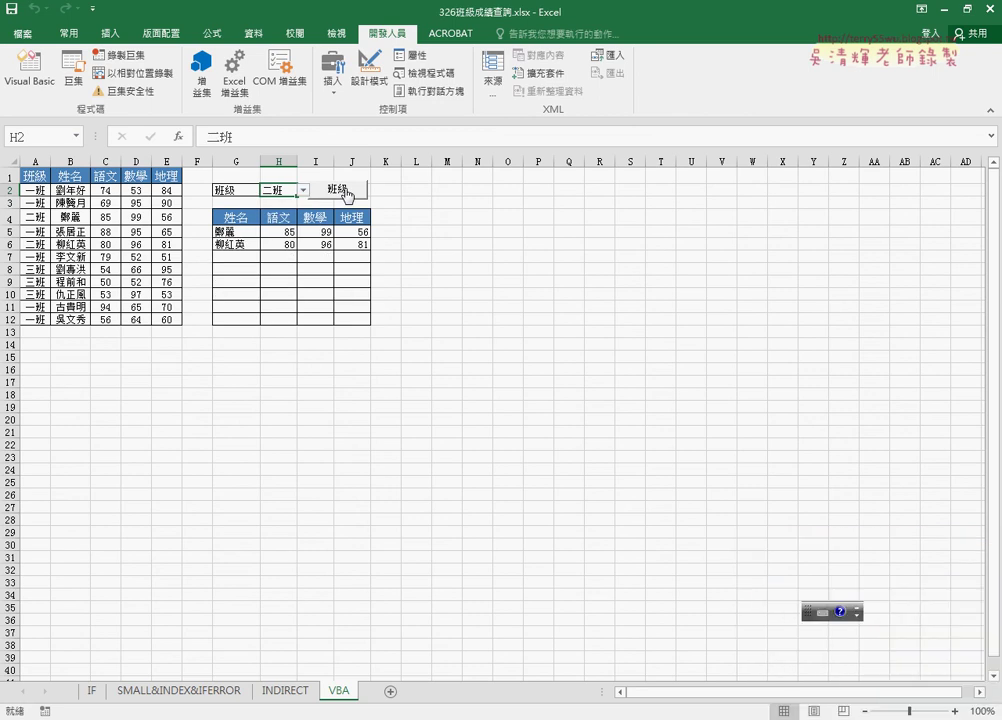